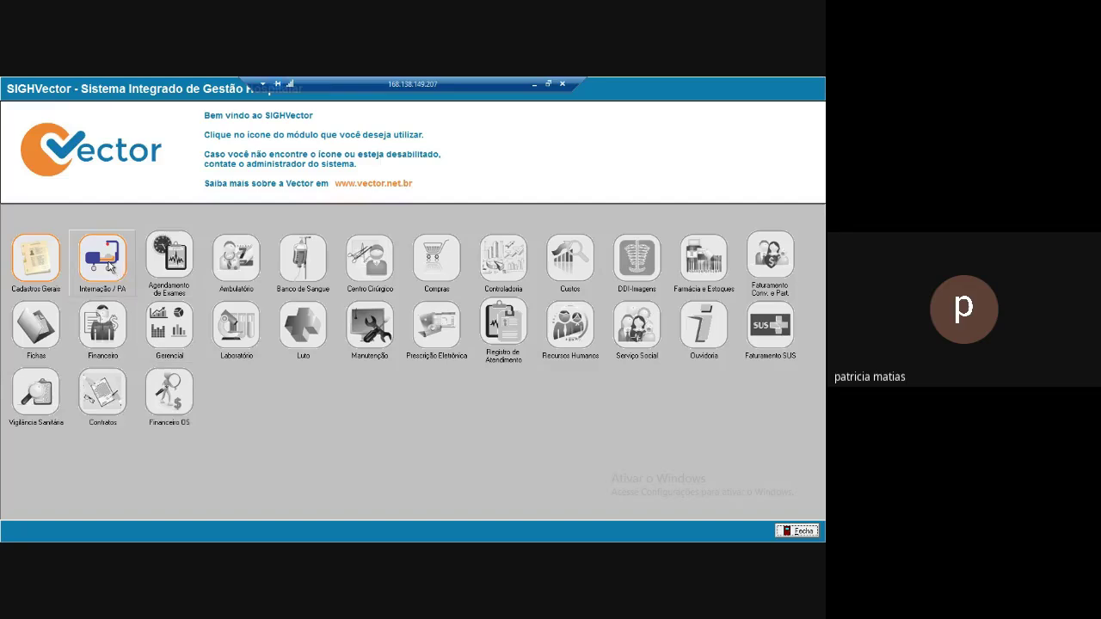
Open the Sistema de Internação login from the Internação / PA icon.
left_click(110, 267)
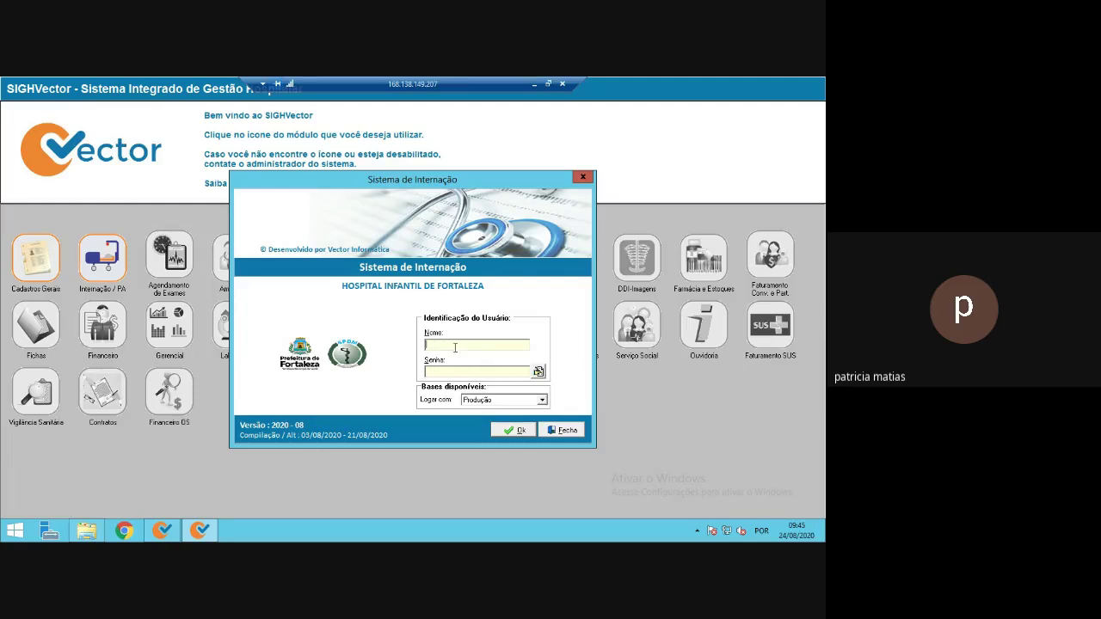
Log in with the user credentials on the Homologação database, continuing past the warning.
left_click(542, 400)
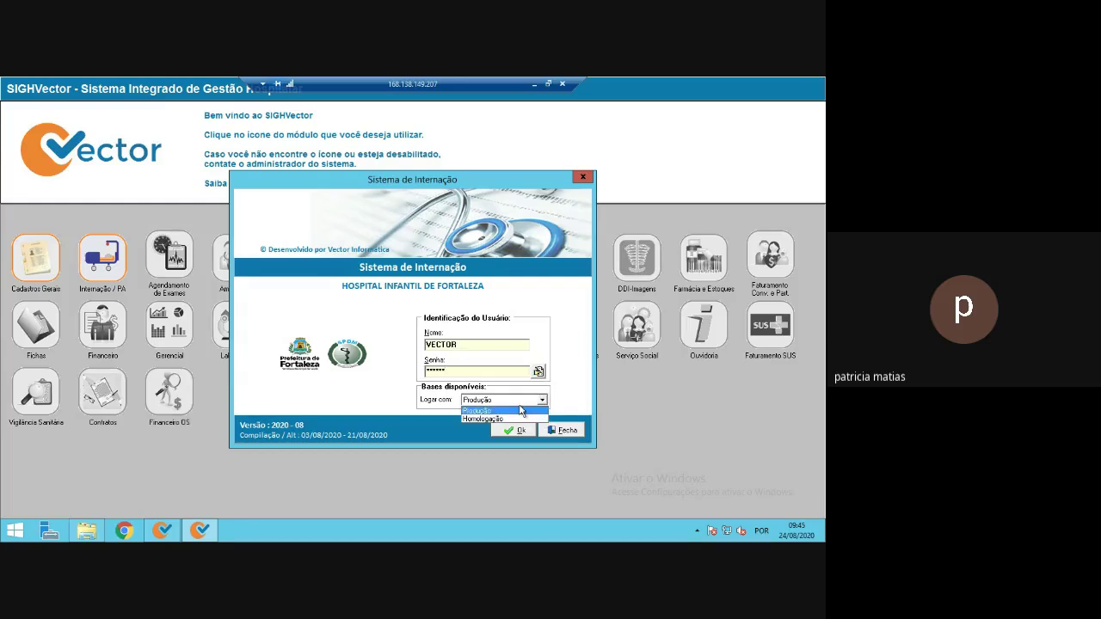
left_click(499, 419)
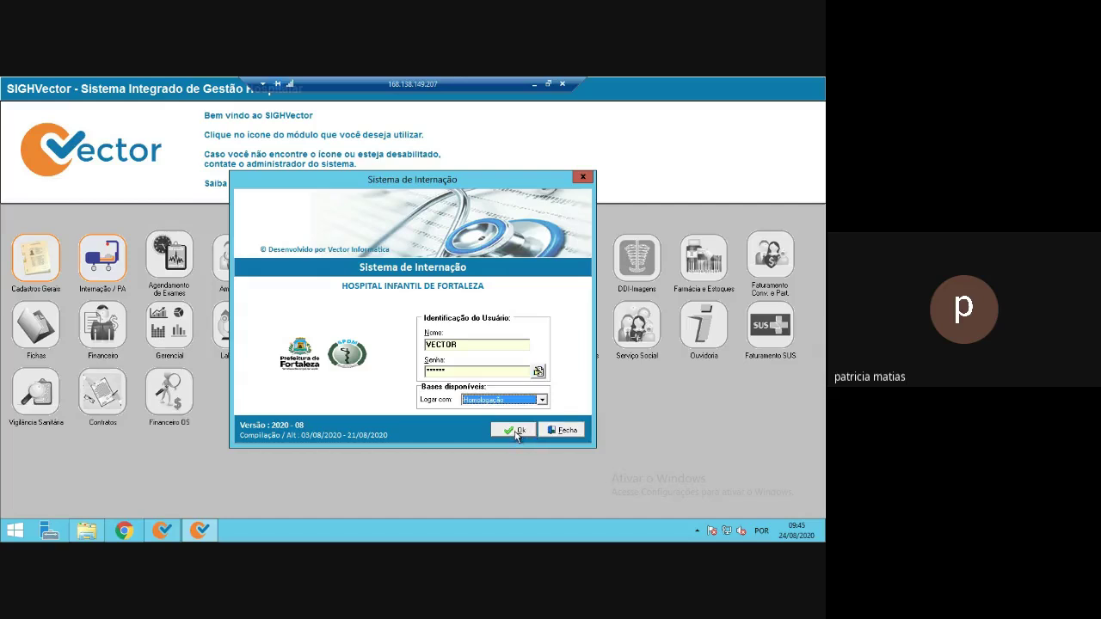
left_click(517, 436)
left_click(582, 437)
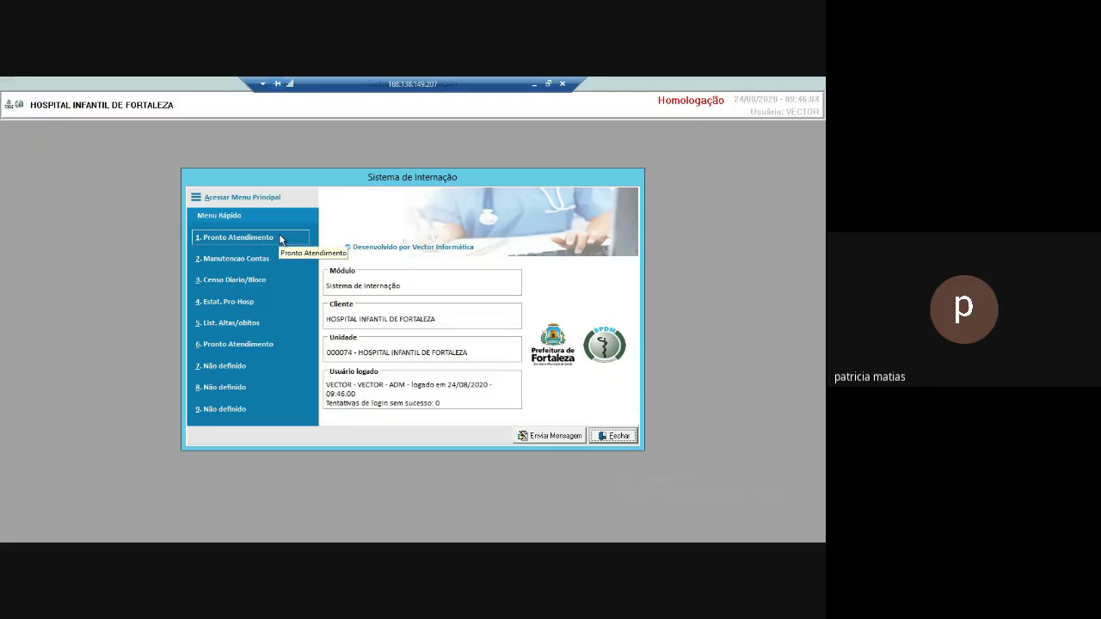
Open Pronto Atendimento maintenance and list the existing attendance records.
left_click(282, 239)
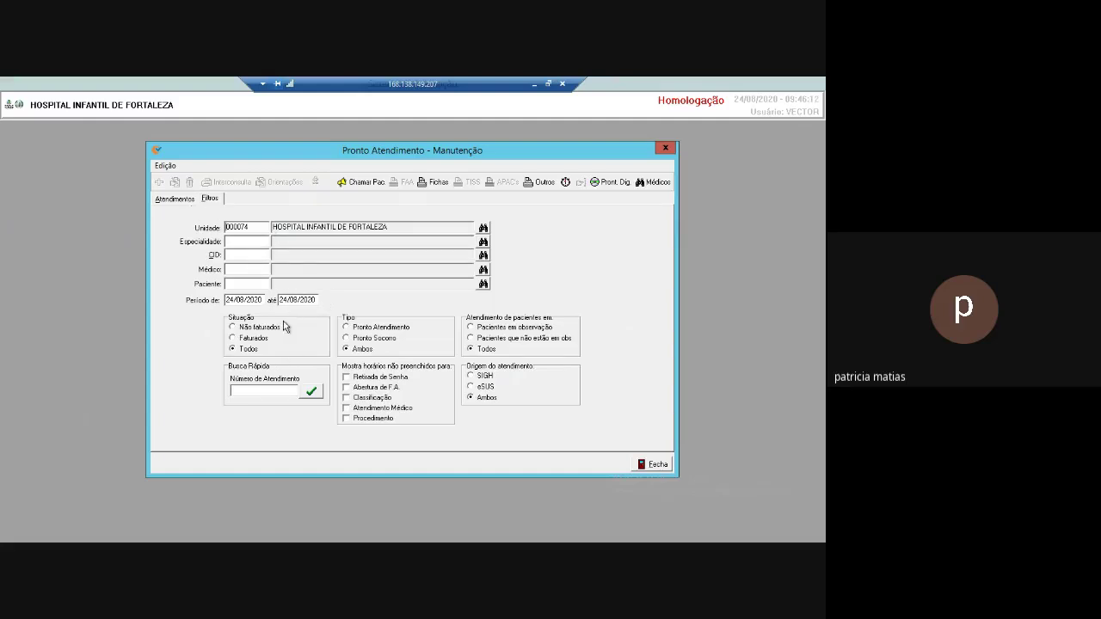
left_click(176, 201)
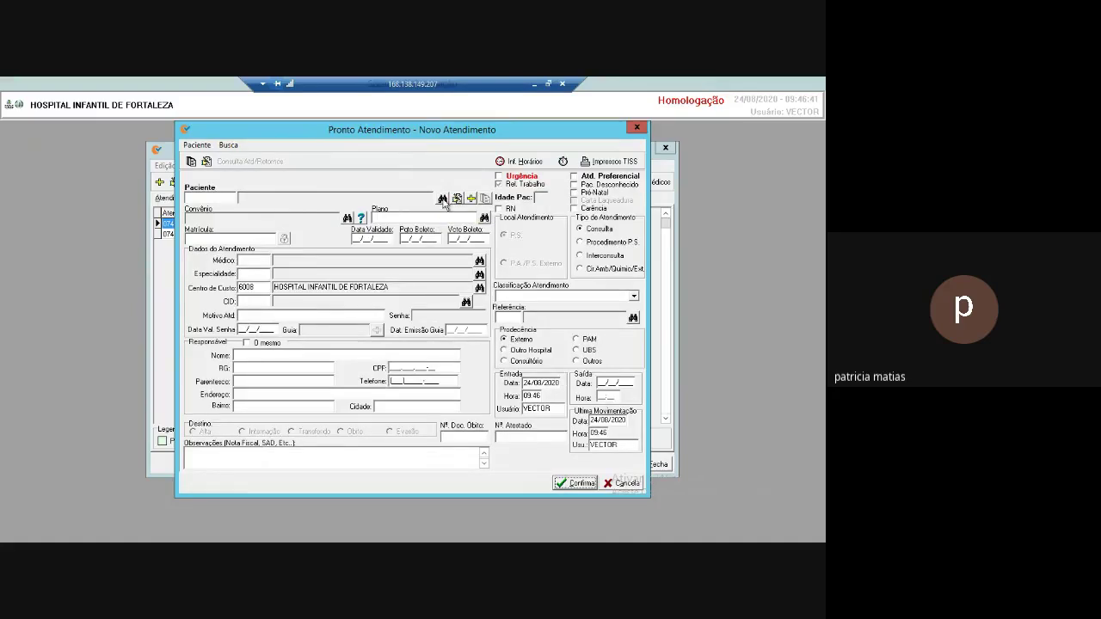
Search patients by name TESTE and close the results without selecting one.
left_click(443, 200)
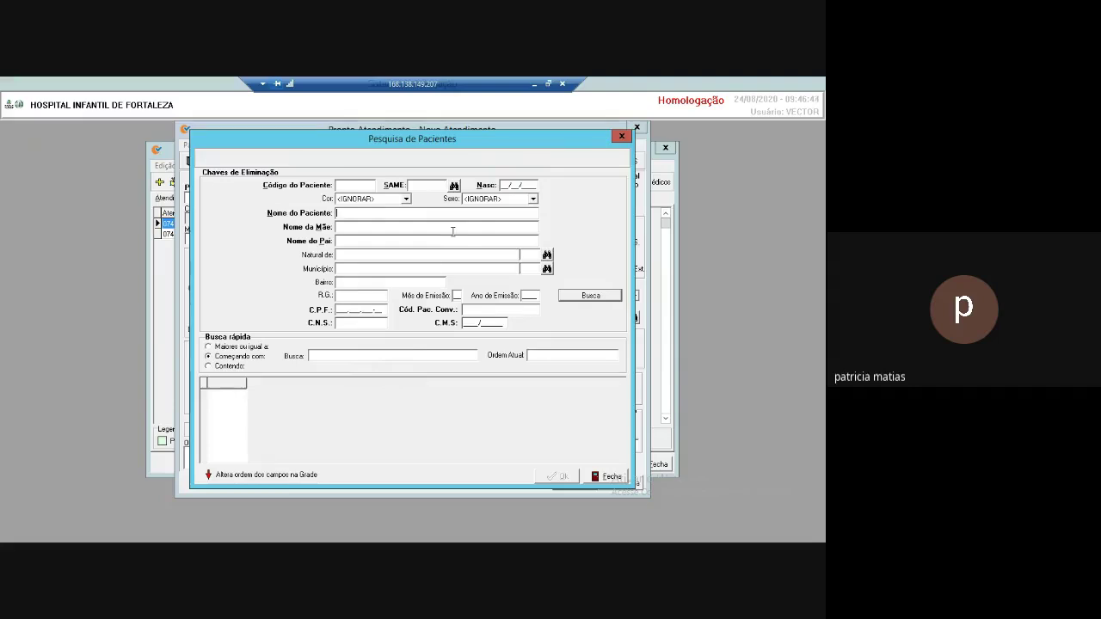
type("TESTE")
key("Return")
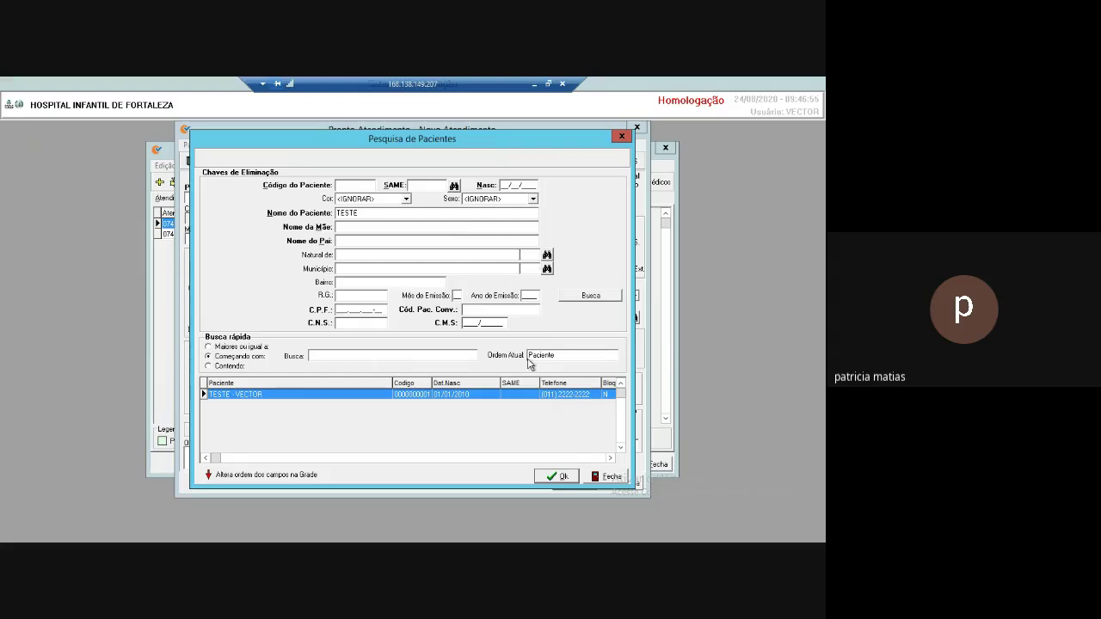
left_click(610, 476)
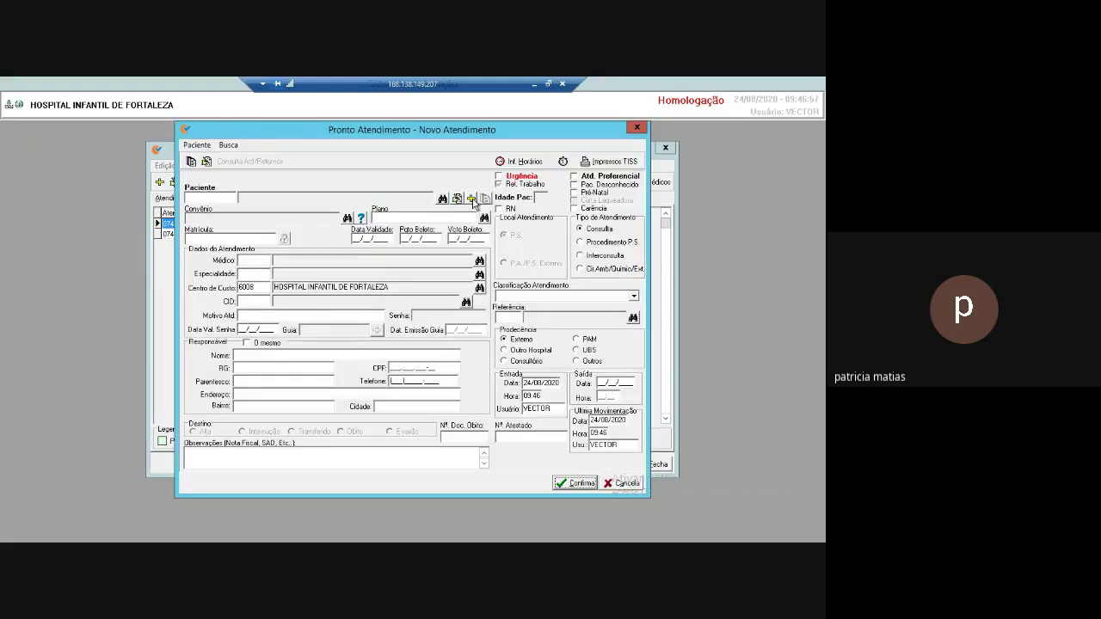
Search for NOVO TESTE and, finding none, start a new patient registration.
left_click(471, 199)
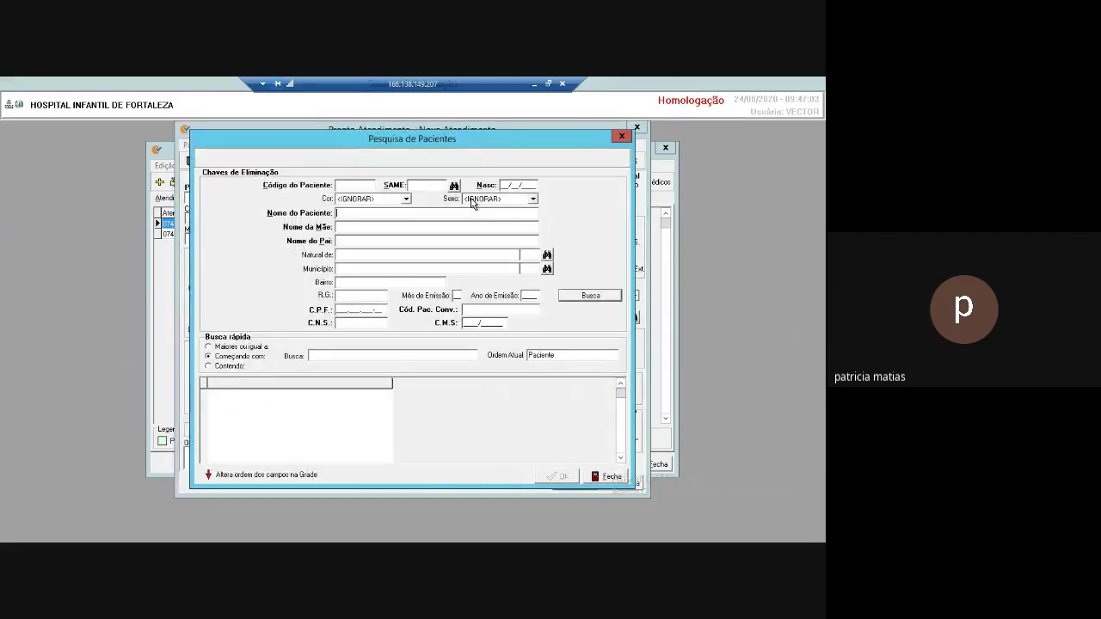
type("NOVO TESTE")
key("Return")
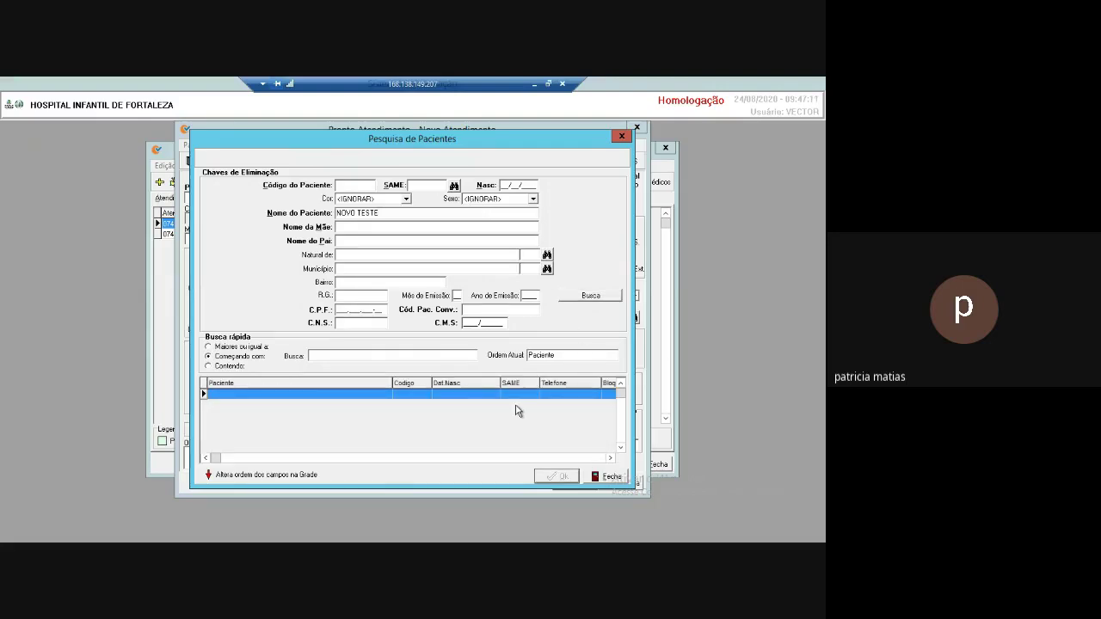
left_click(614, 478)
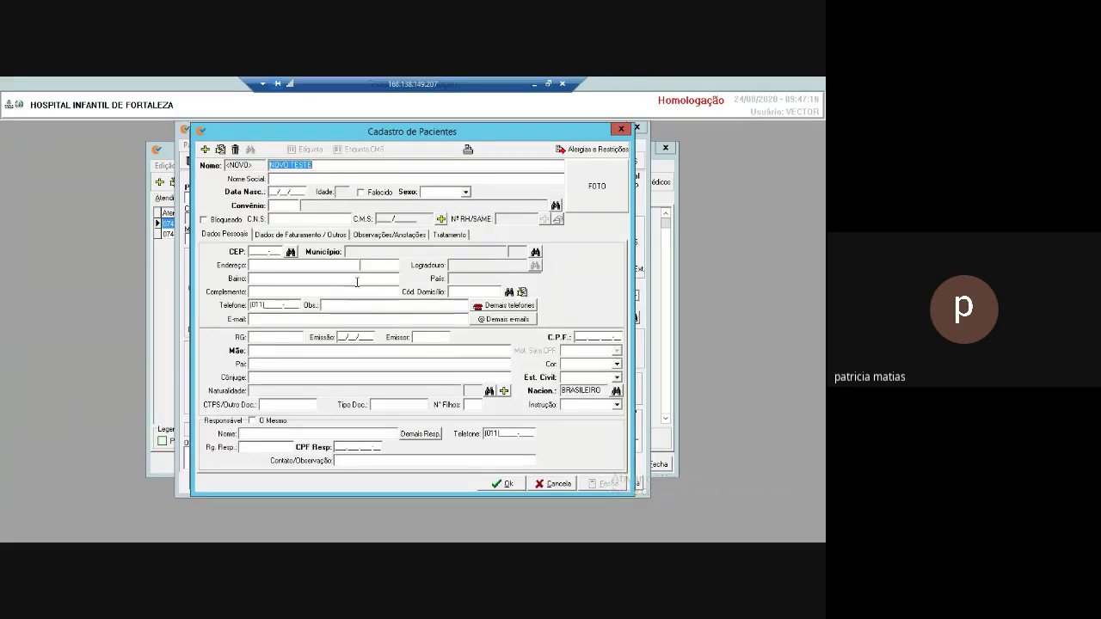
Set birth date 01/01/2018, sex Feminino and convênio 0001 SUS.
left_click(287, 192)
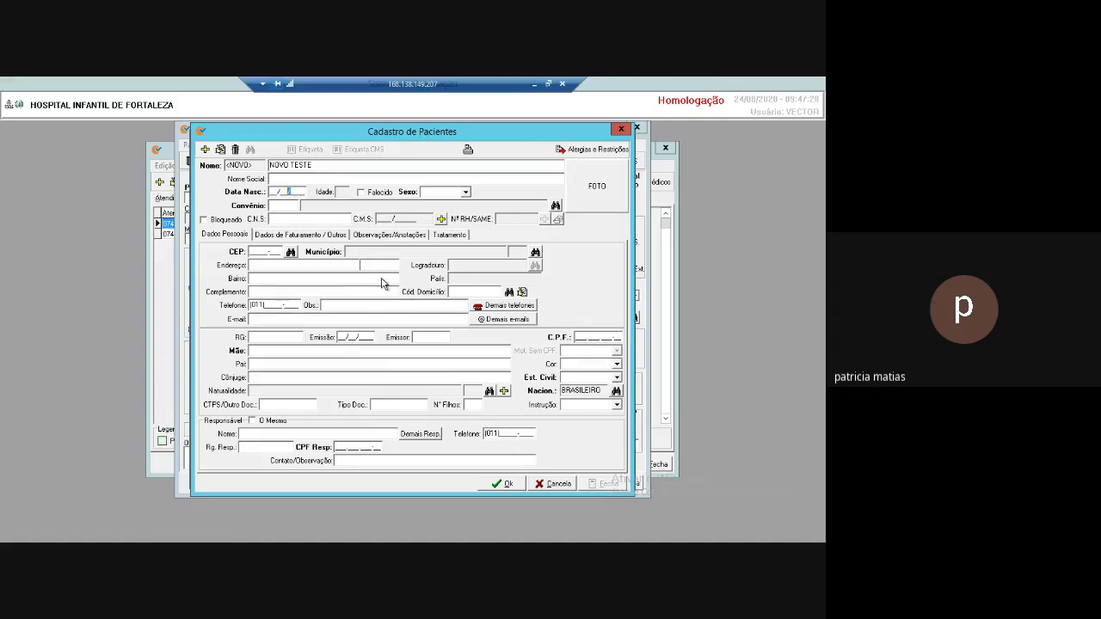
key("Left")
key("Left")
key("Left")
key("Left")
type("01/01/2018")
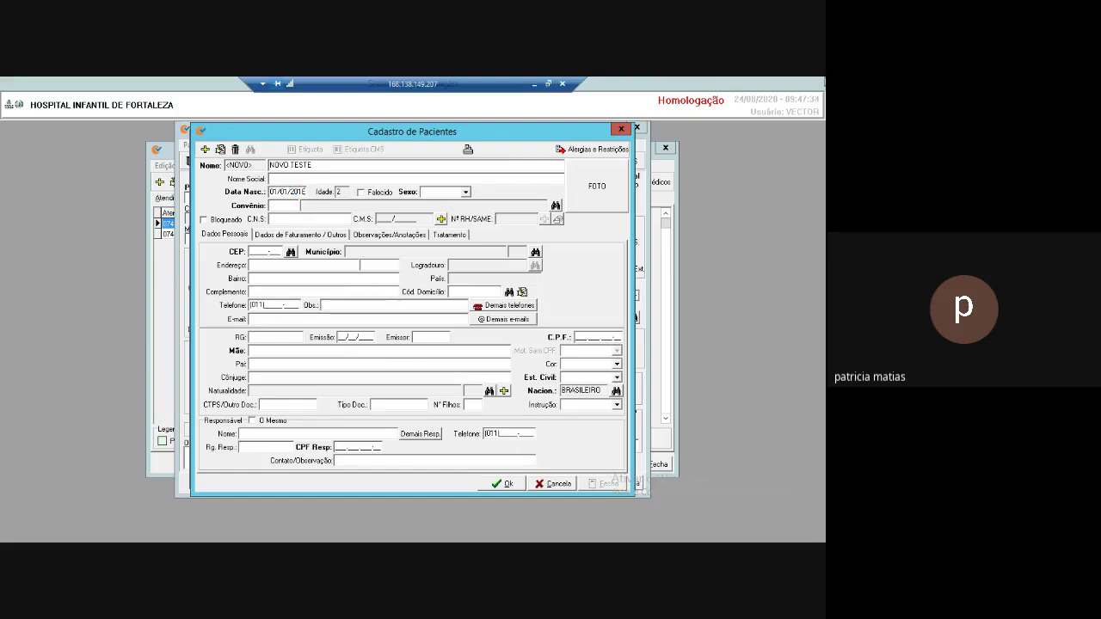
key("Tab")
key("f")
key("shift+Tab")
left_click(414, 236)
type("1")
key("Tab")
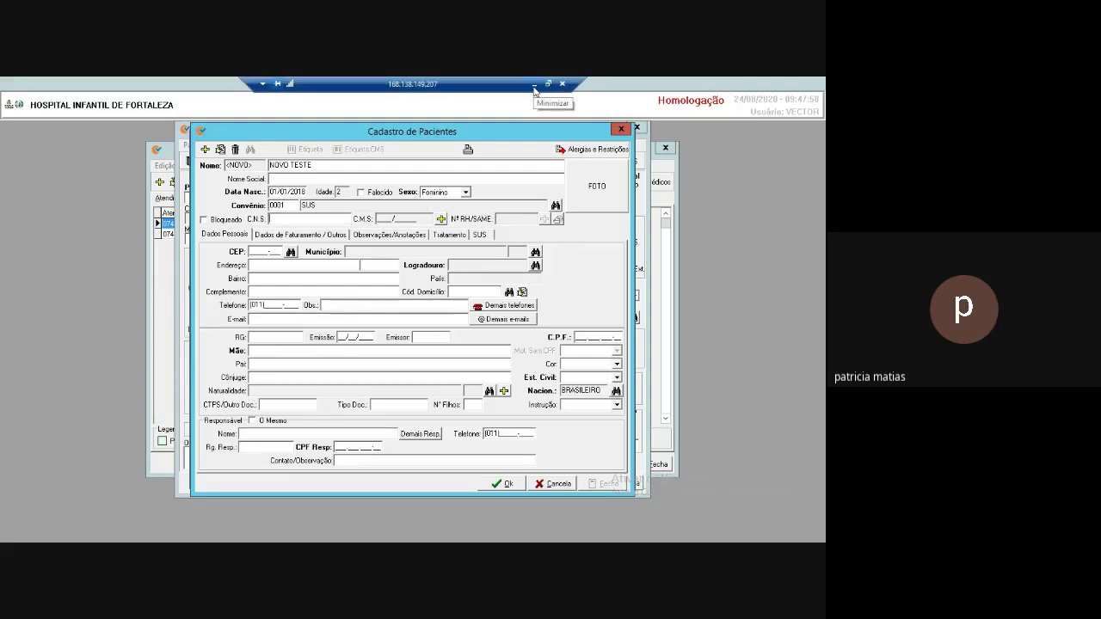
Copy a CNS number from the local notes and return to the form.
left_click(534, 86)
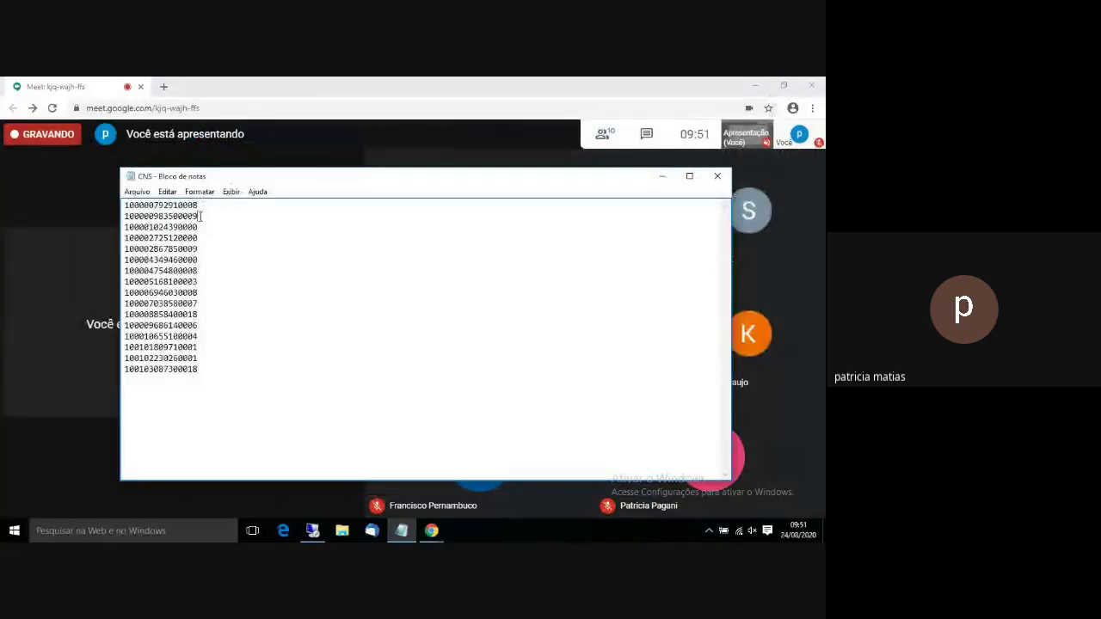
left_click_drag(199, 216, 98, 211)
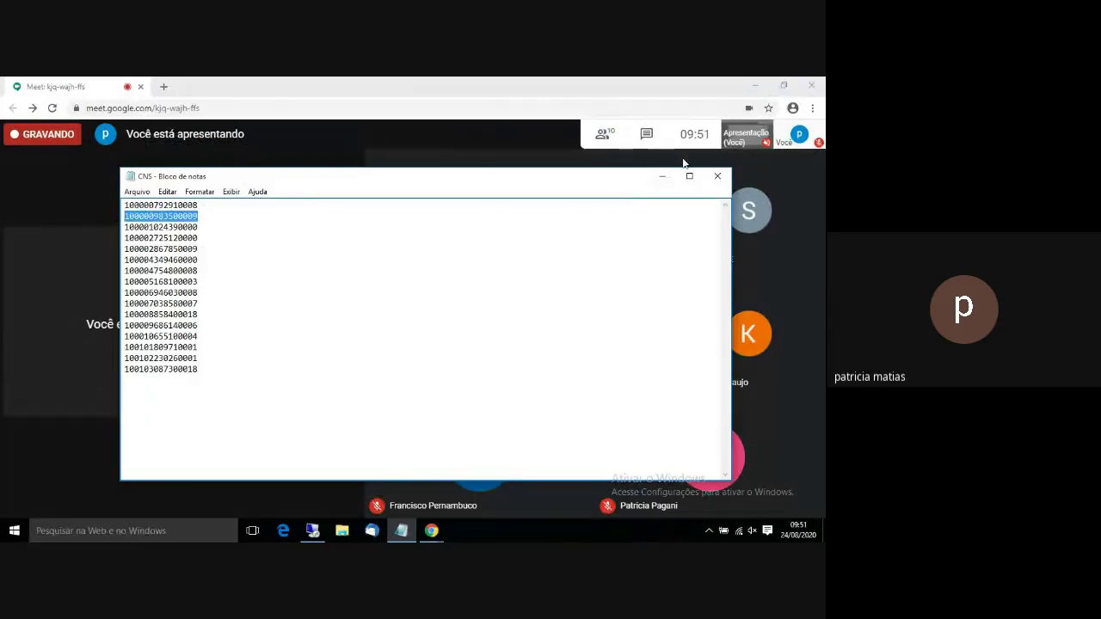
mouse_move(431, 532)
left_click(312, 530)
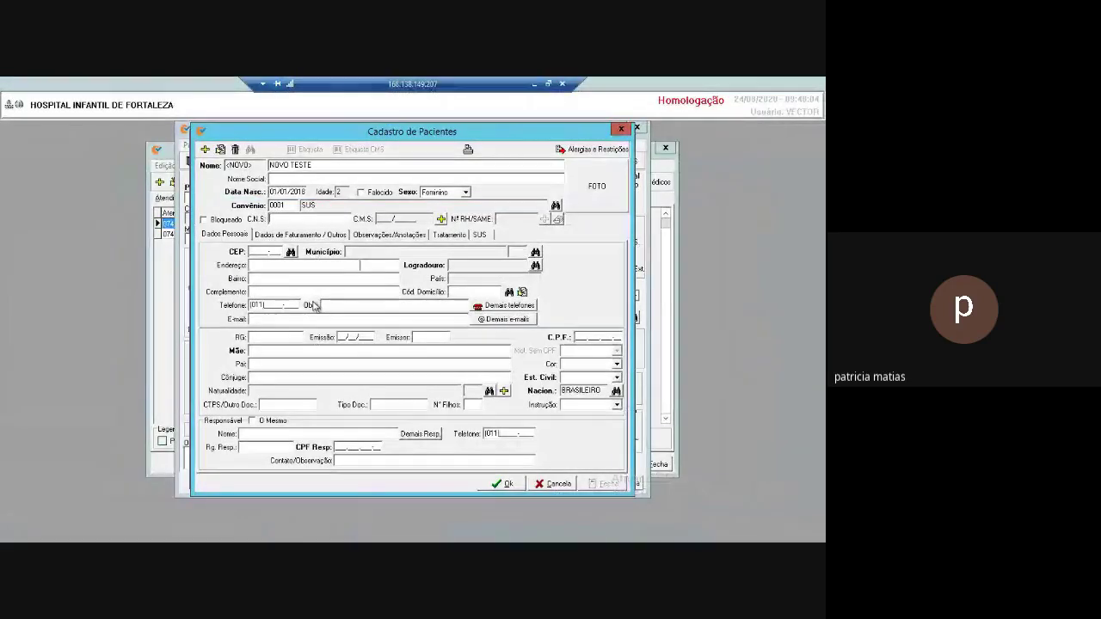
Paste the copied CNS number and enter the CEP postal code.
right_click(317, 220)
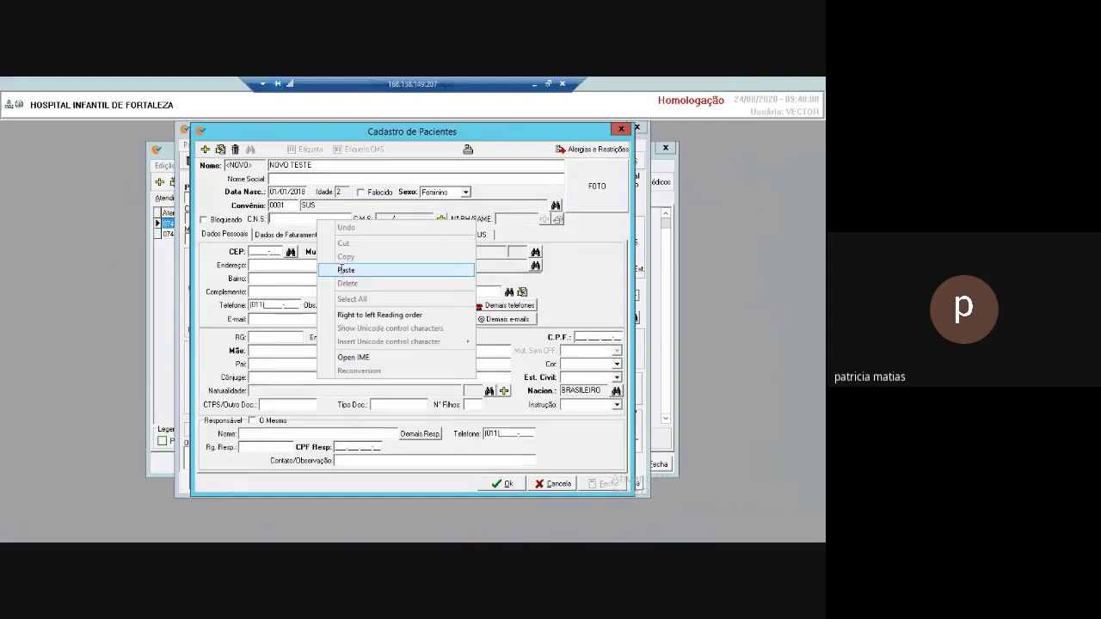
left_click(344, 268)
key("Tab")
key("Tab")
key("Tab")
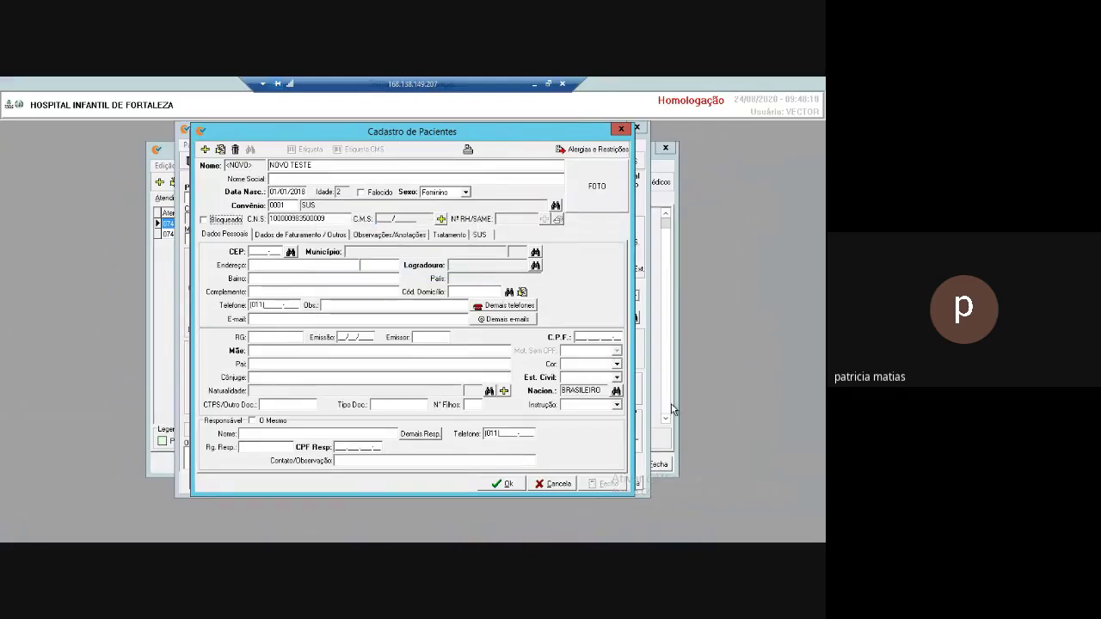
key("Tab")
type("13080-")
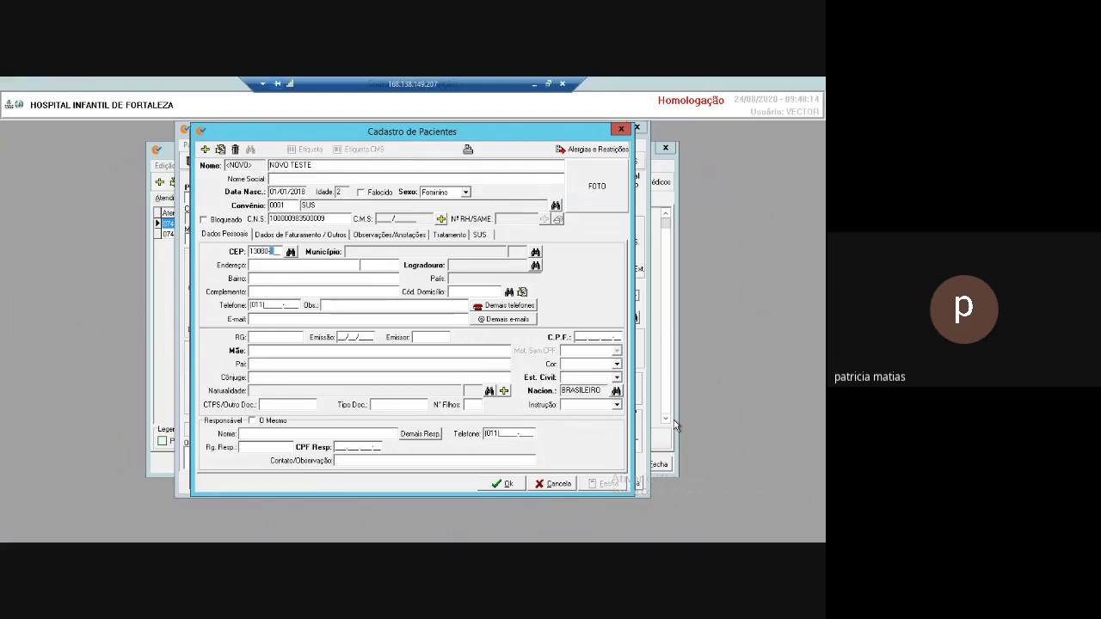
type("500")
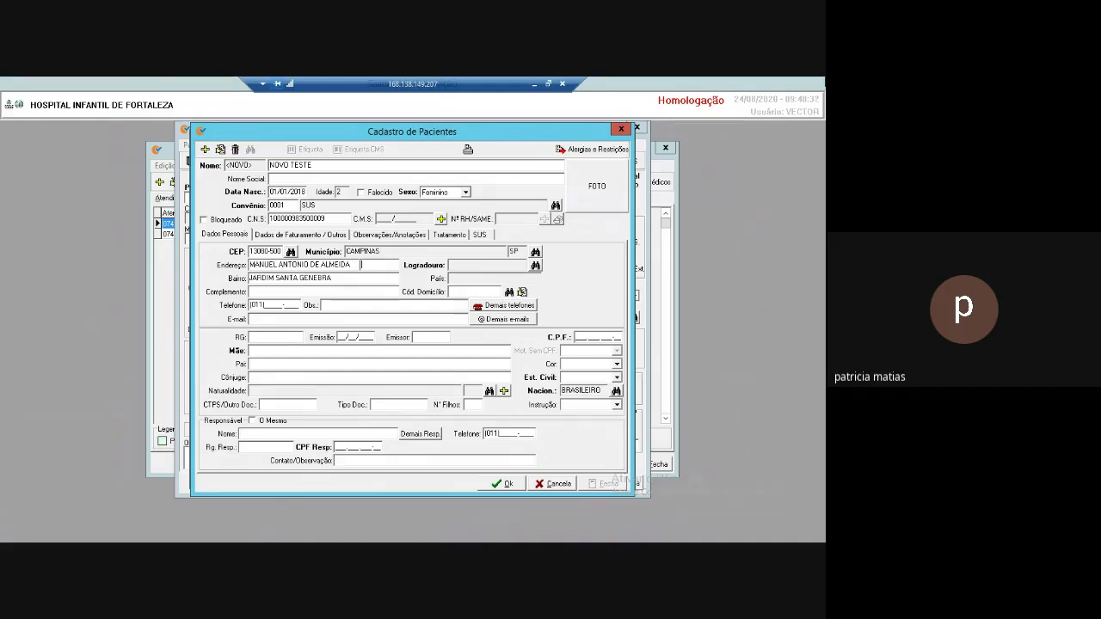
Enter the address number, street type RUA, and the patient's phone number.
type("20")
left_click(534, 266)
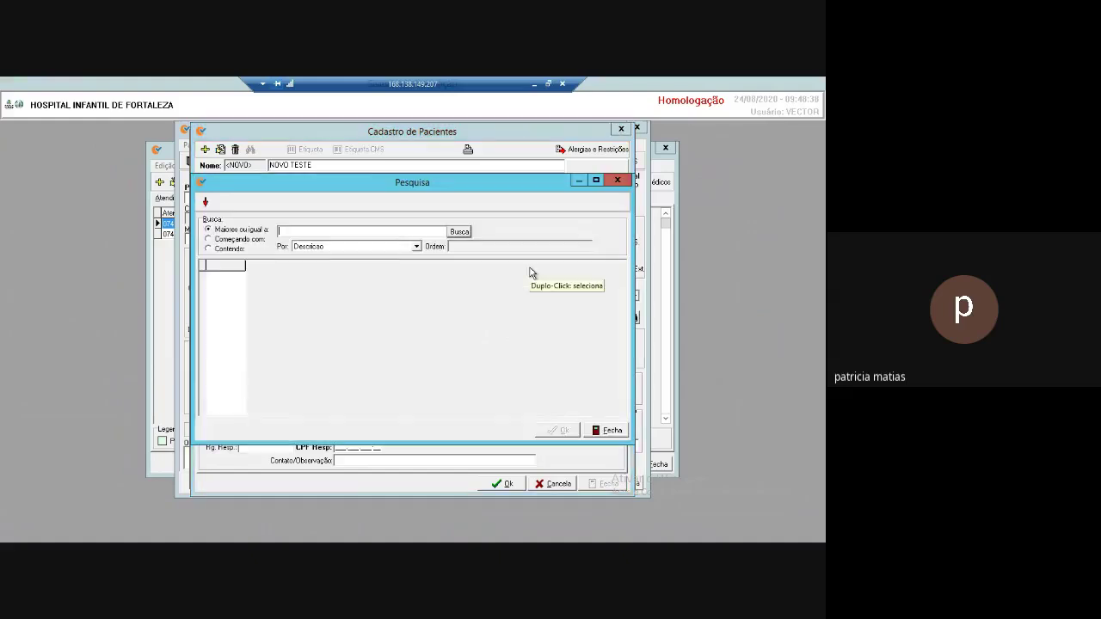
type("RUA")
key("Return")
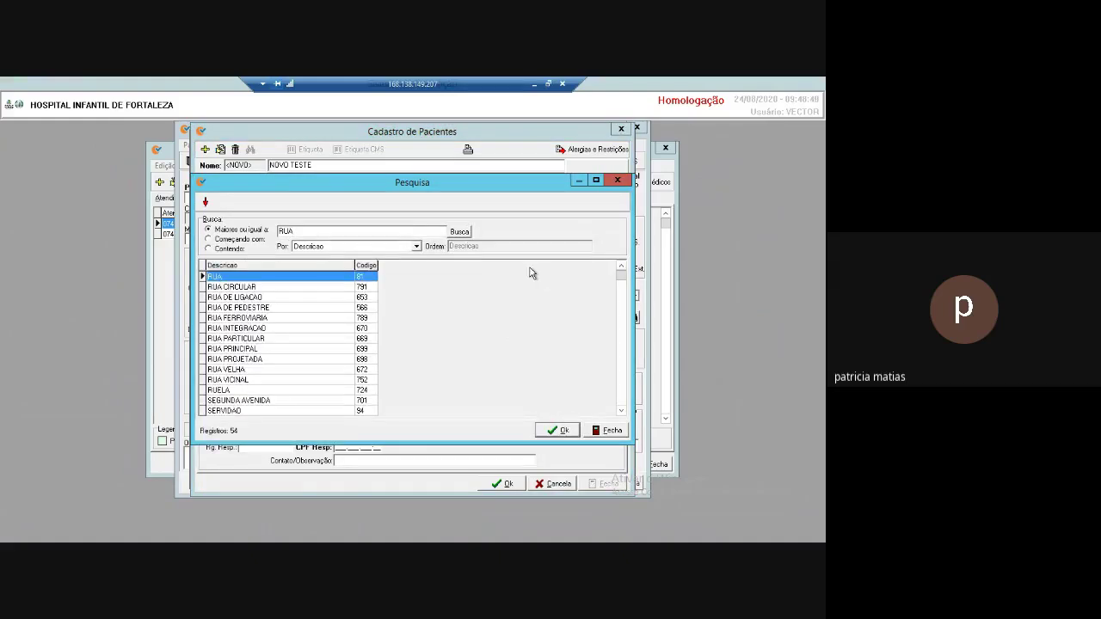
key("Return")
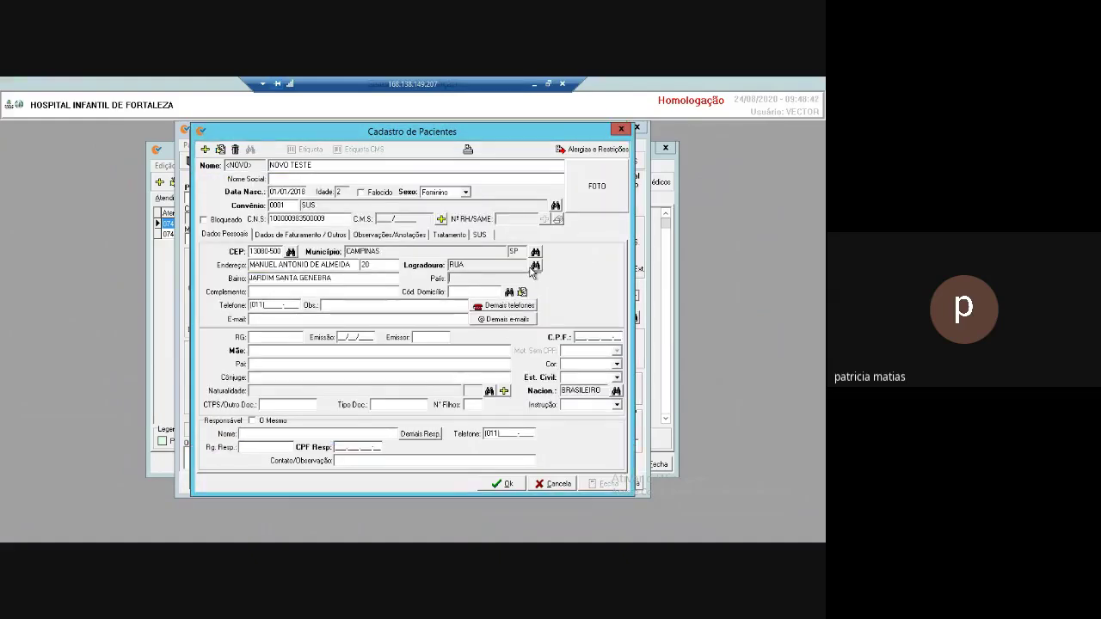
key("Tab")
key("Tab")
left_click(260, 304)
type("351251")
key("Tab")
key("Tab")
Enter the RG number, issuer SSPS, a placeholder CPF and no-CPF reason 1-NAO POSSUI.
key("Tab")
key("Tab")
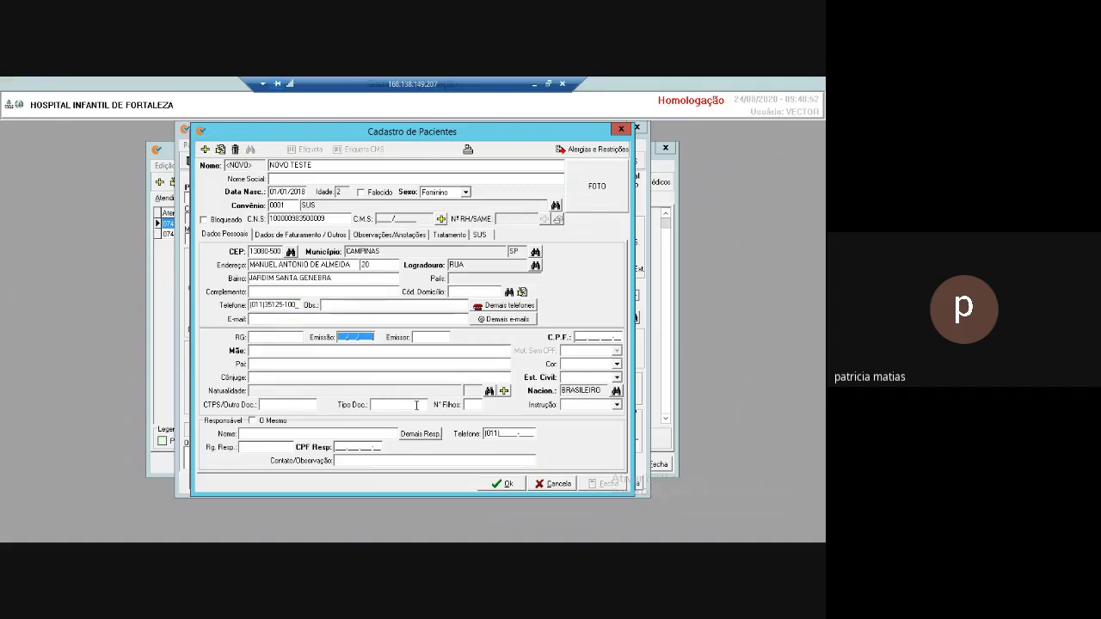
key("Tab")
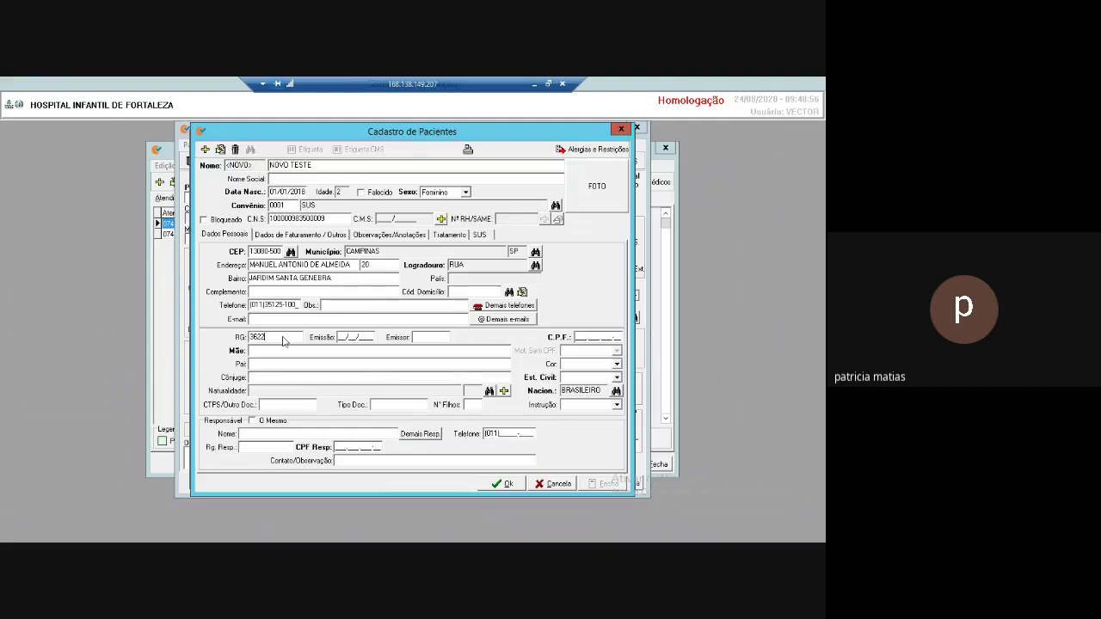
left_click(284, 342)
key("Tab")
key("Tab")
key("Tab")
left_click(418, 338)
type("SS")
key("Tab")
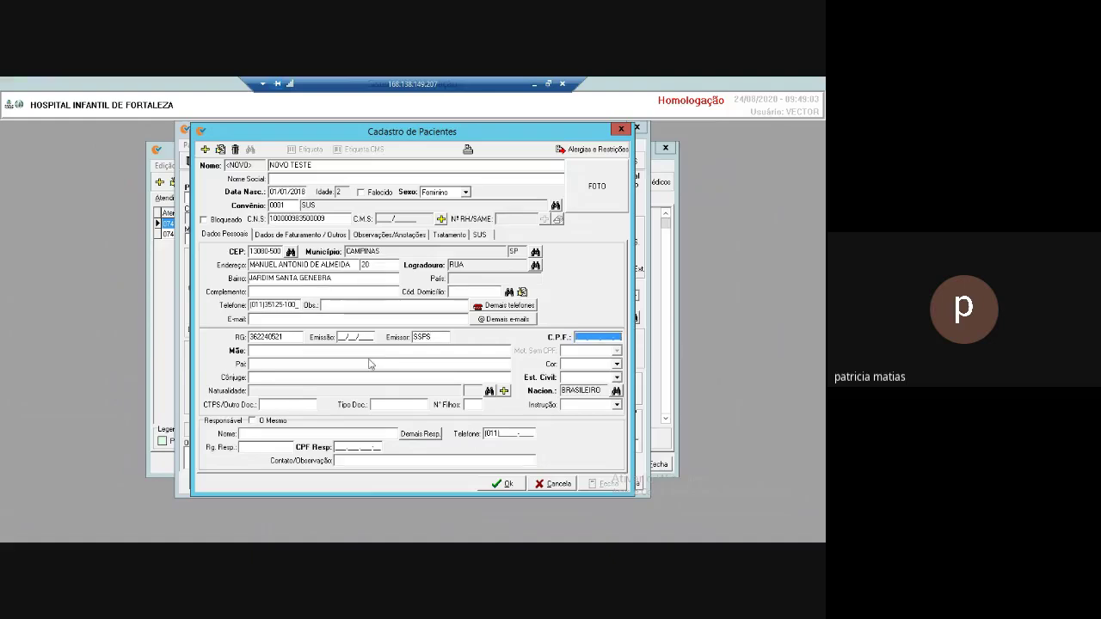
type("00000000000-00")
key("Tab")
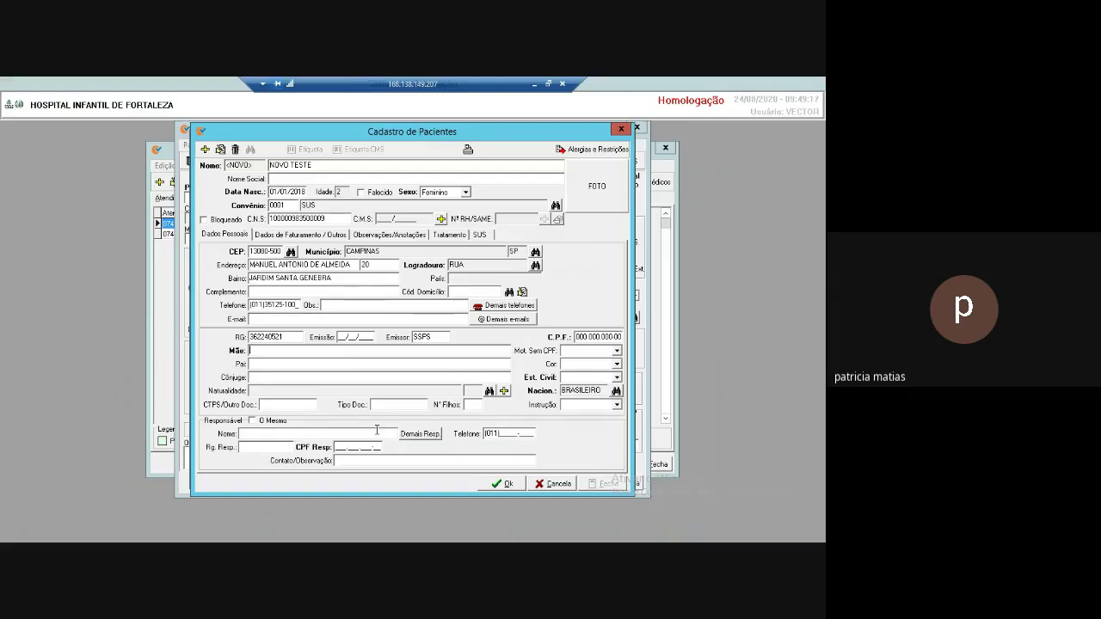
left_click(617, 352)
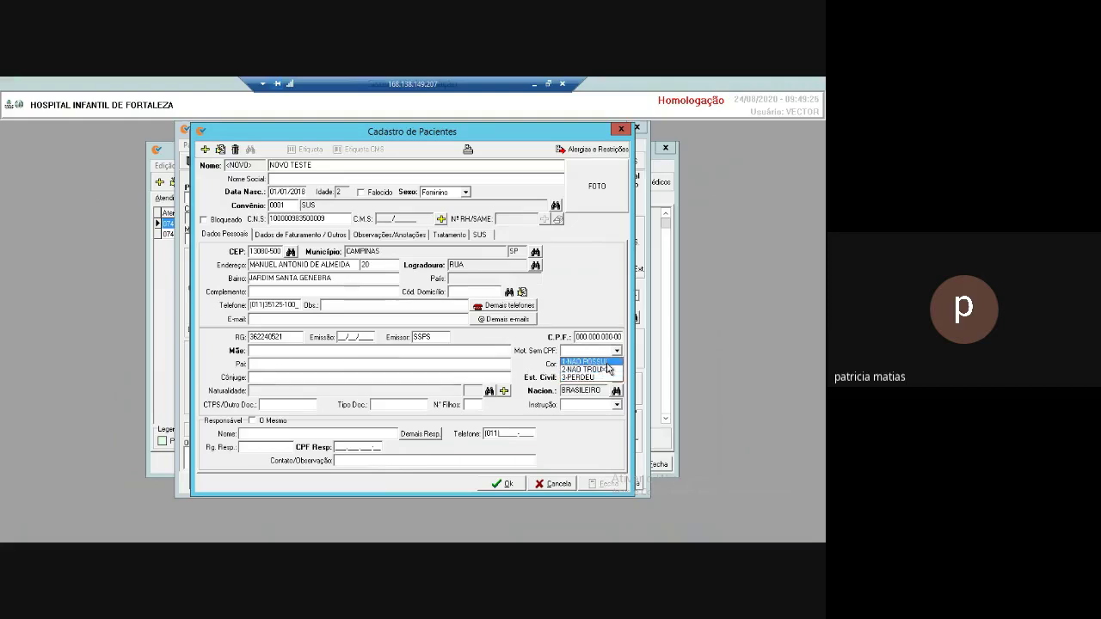
left_click(607, 361)
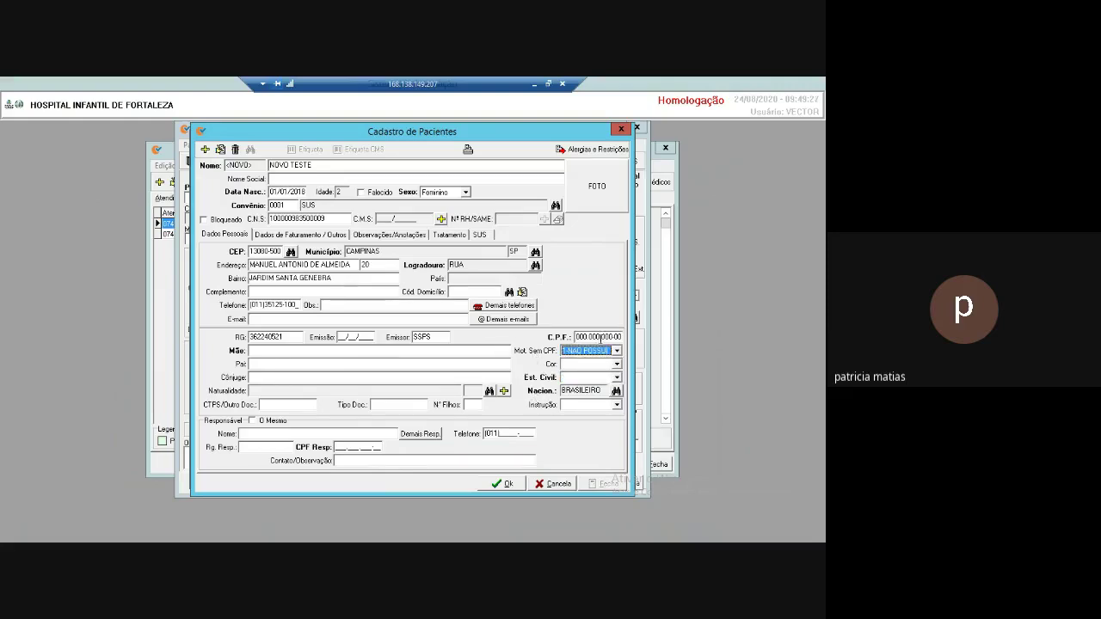
Fill in the mother's name and the guardian's name, RG, CPF and phone.
left_click(255, 350)
type("MARIA")
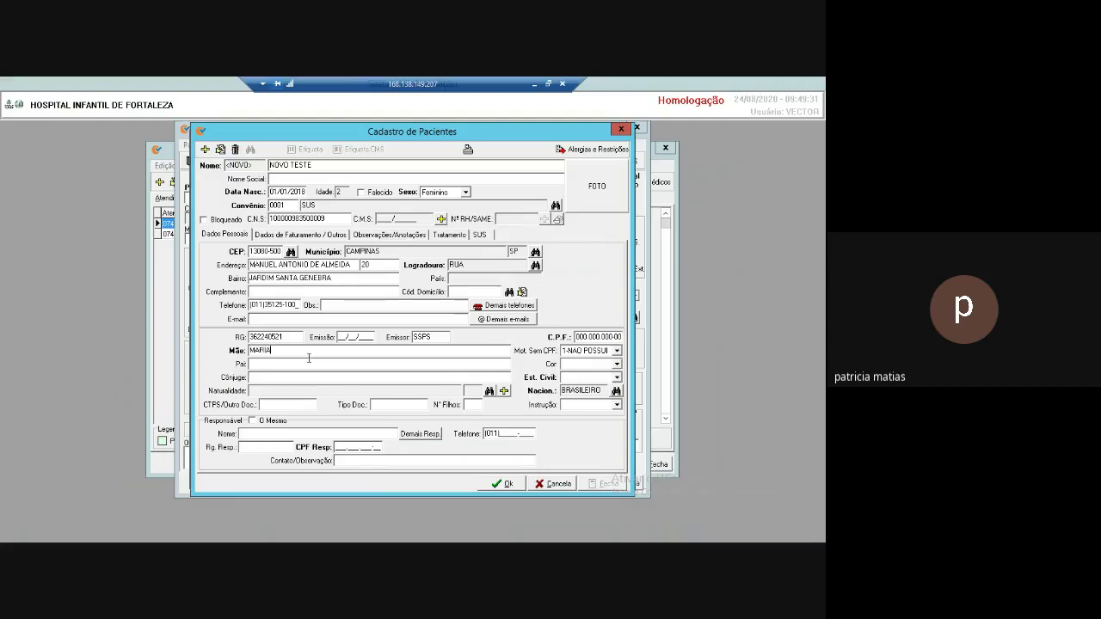
key("Tab")
key("Tab")
type("MARIA")
type("3")
type("215421")
key("Tab")
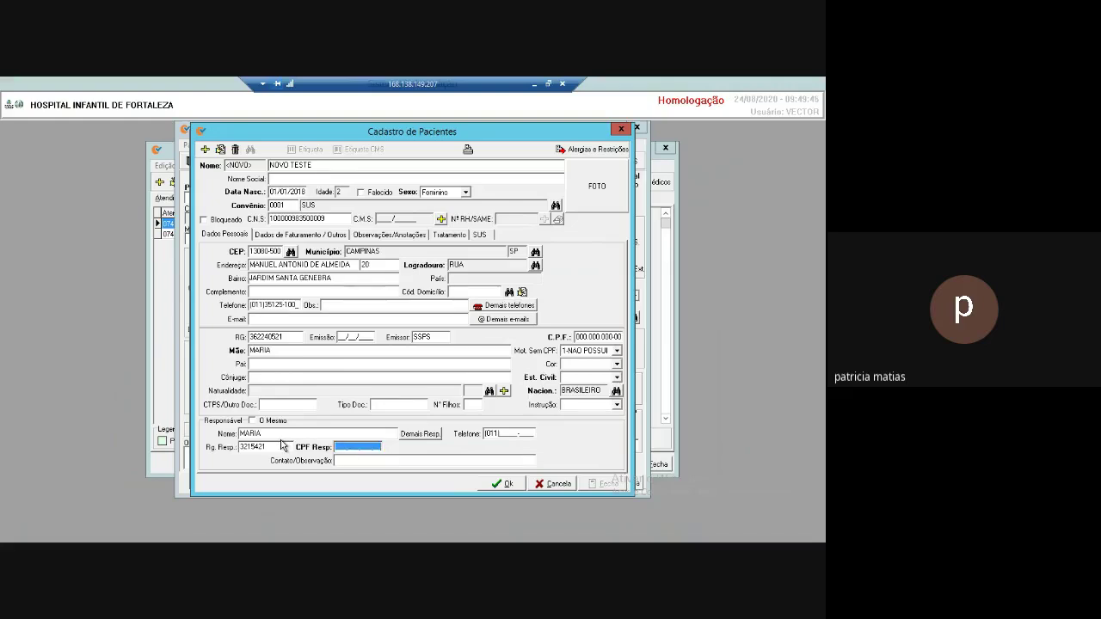
type("11111111111-11")
key("Tab")
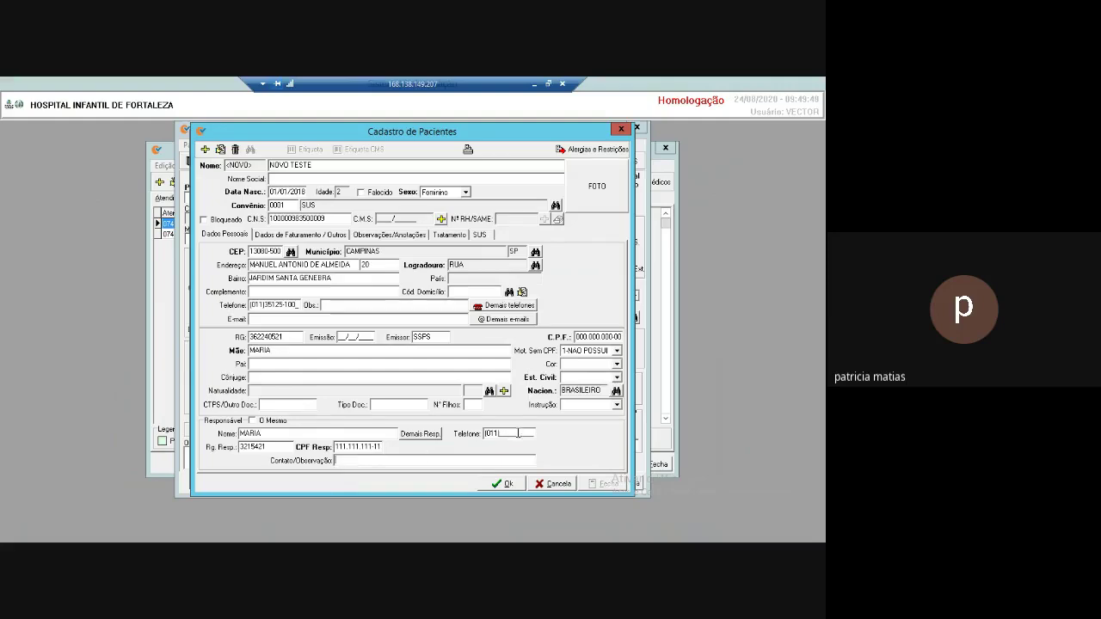
left_click(509, 434)
type("35125-100")
left_click(329, 237)
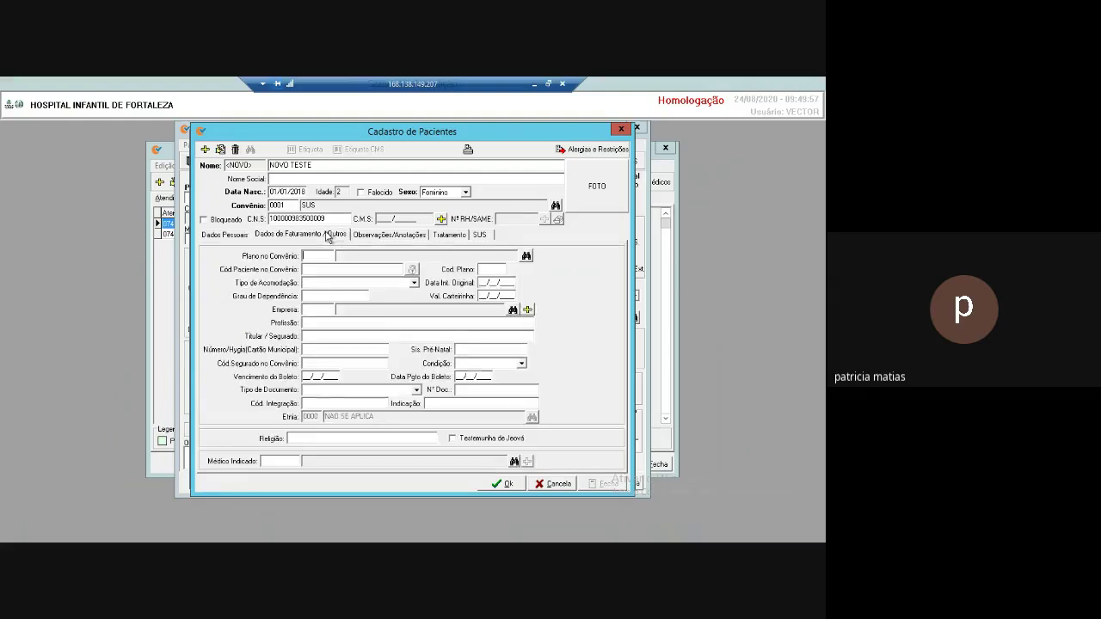
Set the patient's insurance plan to UNICO.
left_click(525, 257)
double_click(243, 278)
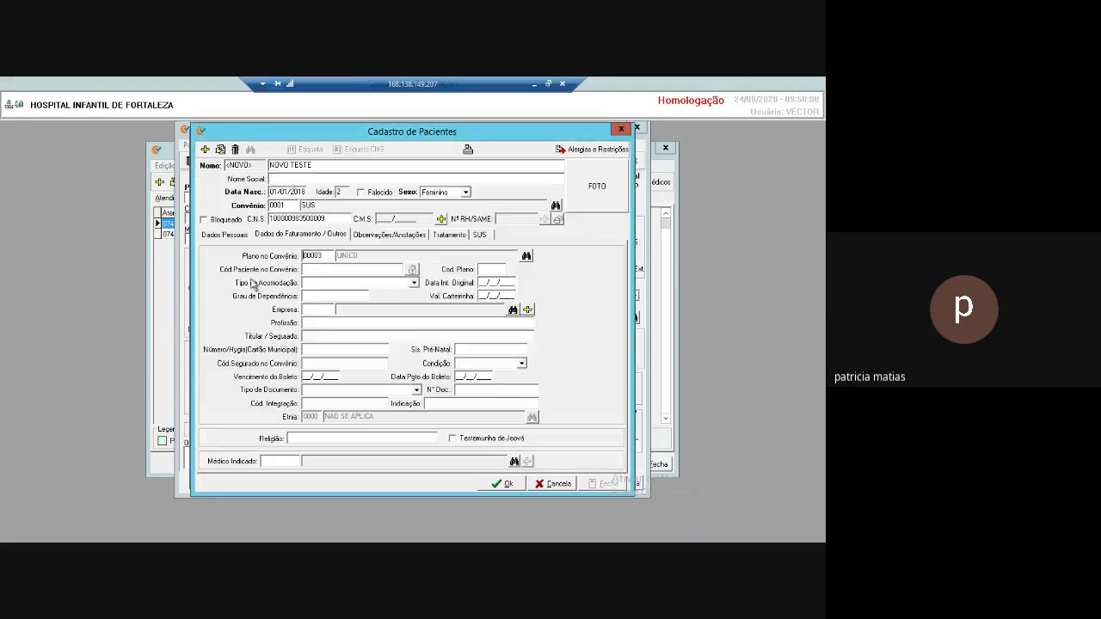
left_click(223, 235)
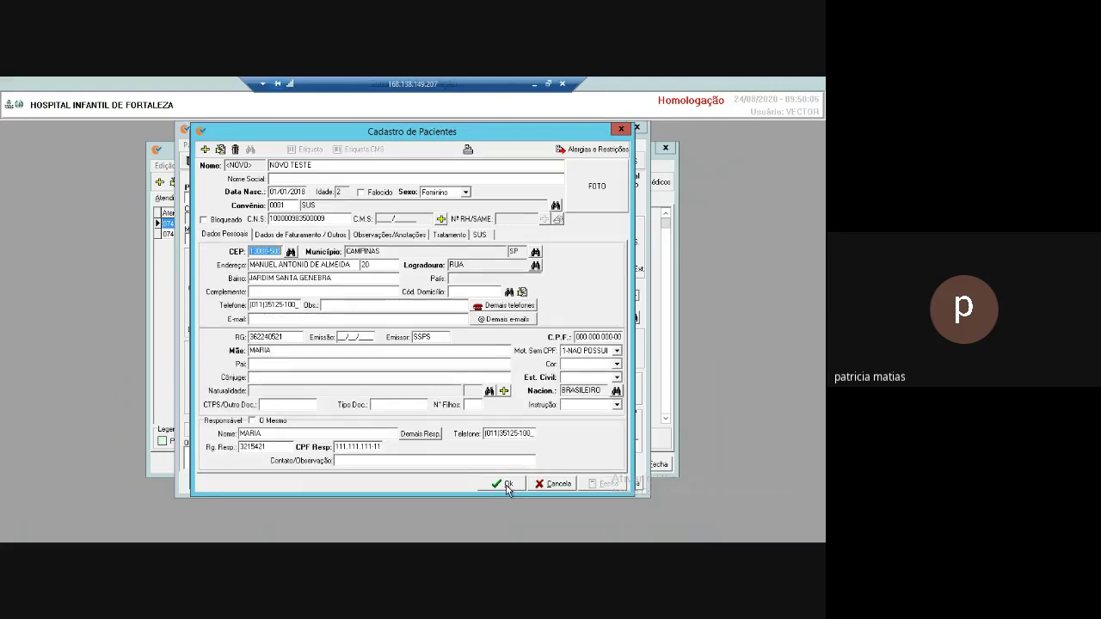
Save patient NOVO TESTE with updated address and marital status Solteiro(a).
left_click(507, 485)
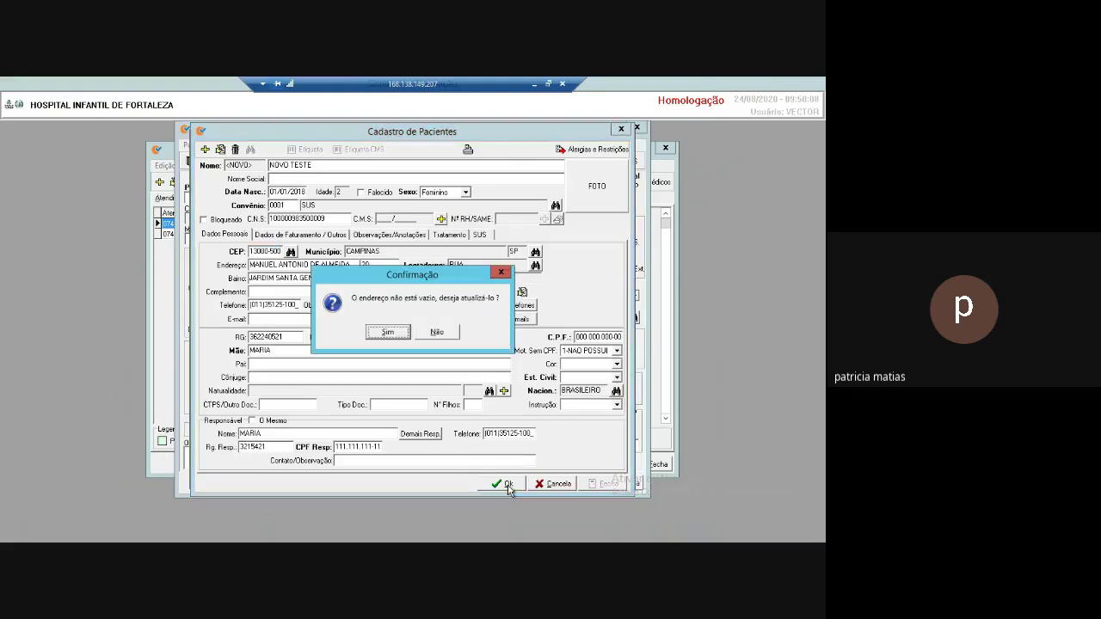
left_click(398, 335)
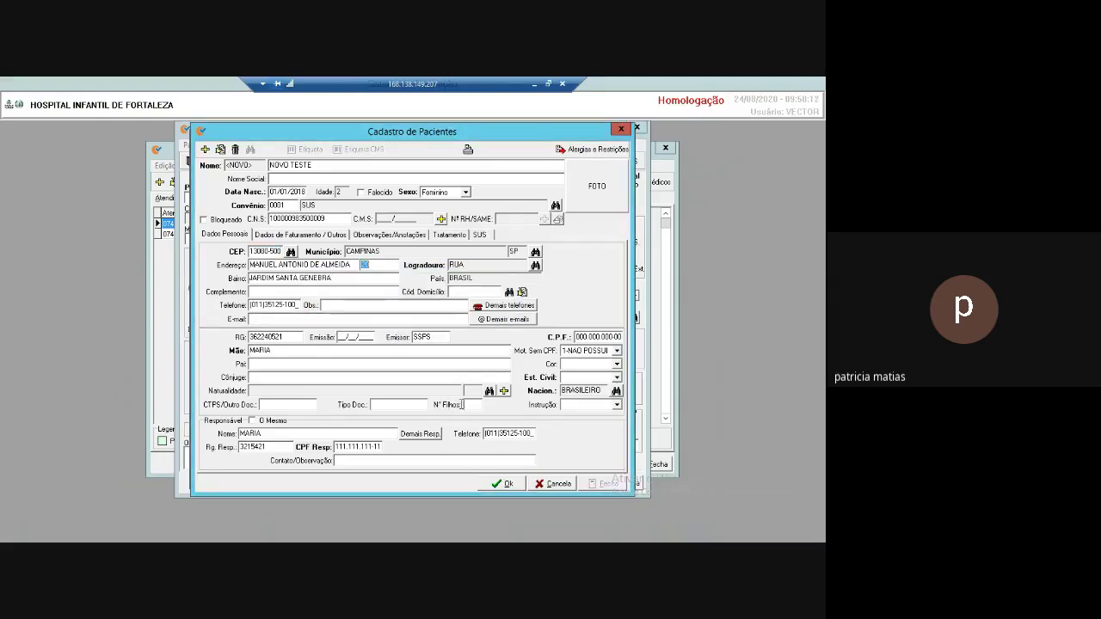
left_click(507, 484)
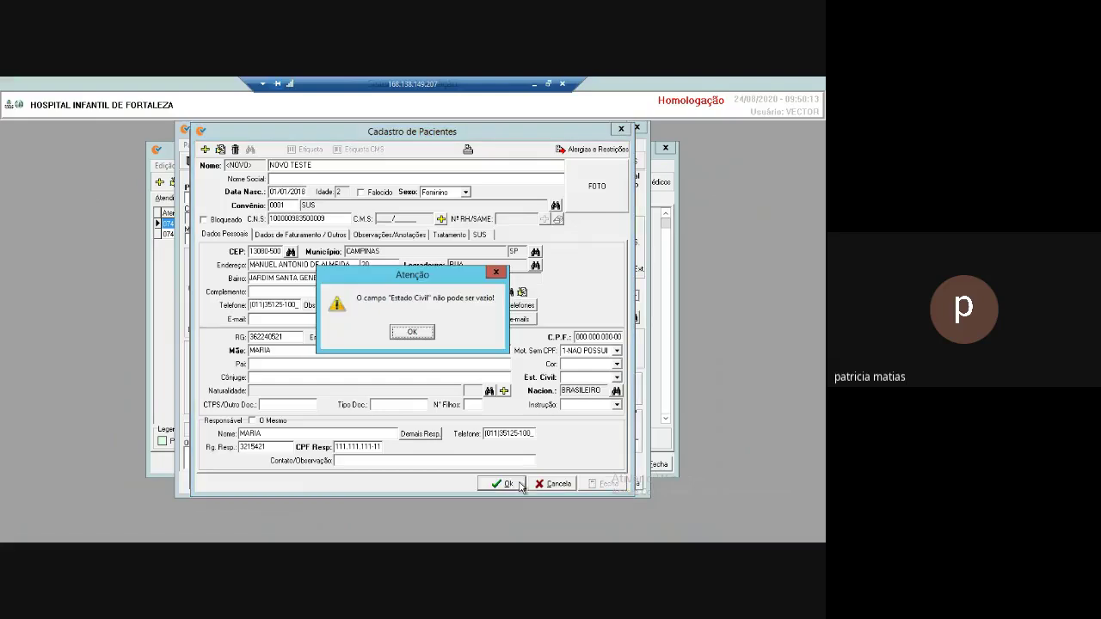
left_click(413, 333)
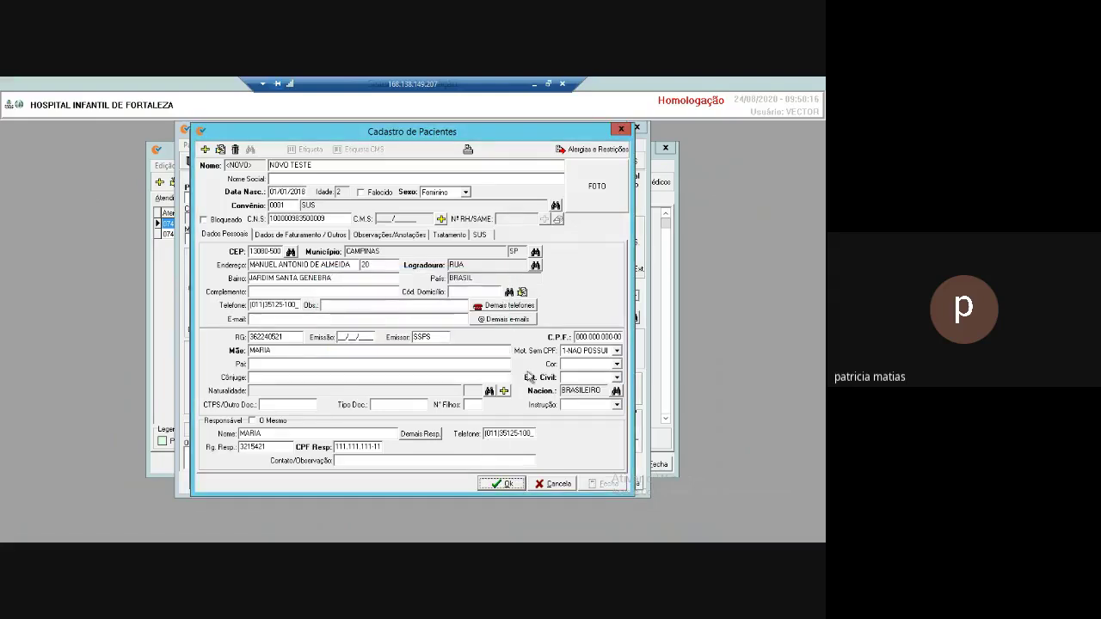
left_click(620, 380)
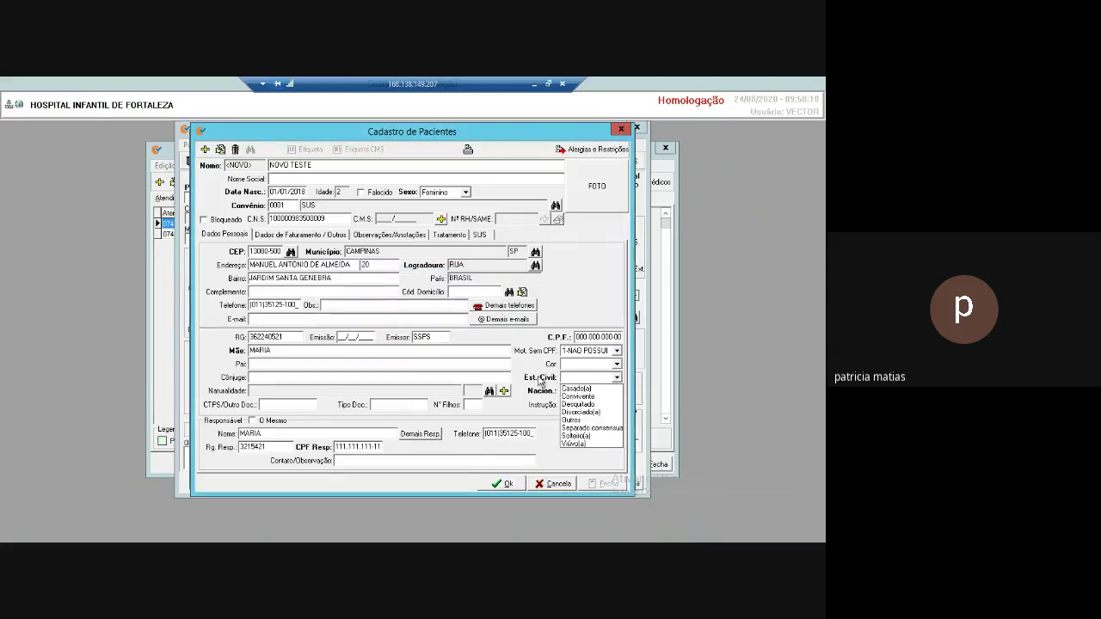
left_click(592, 440)
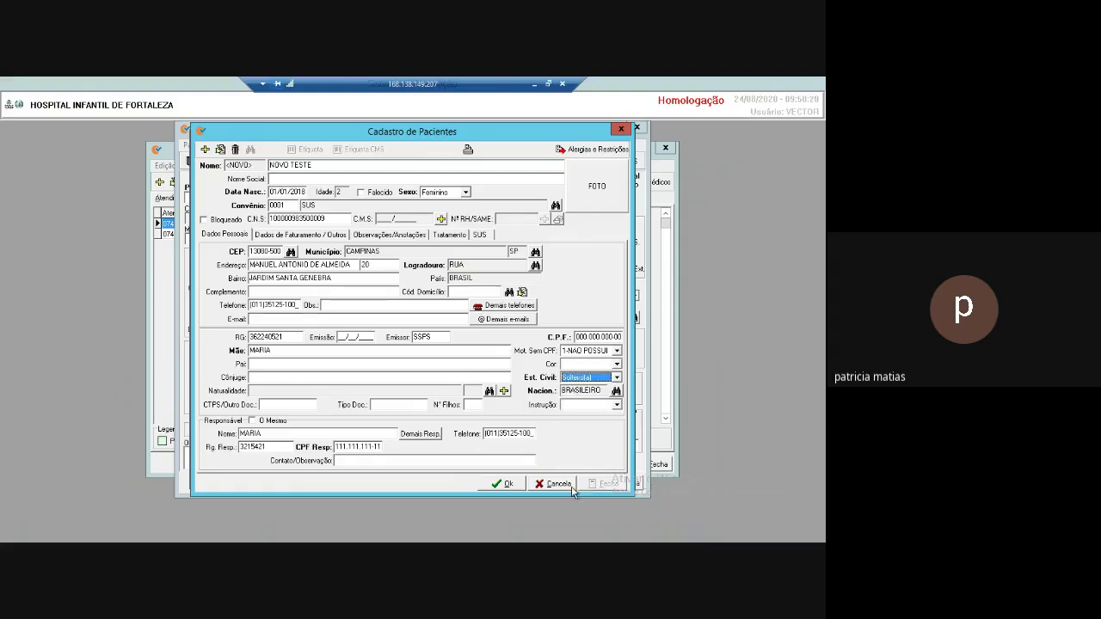
left_click(503, 484)
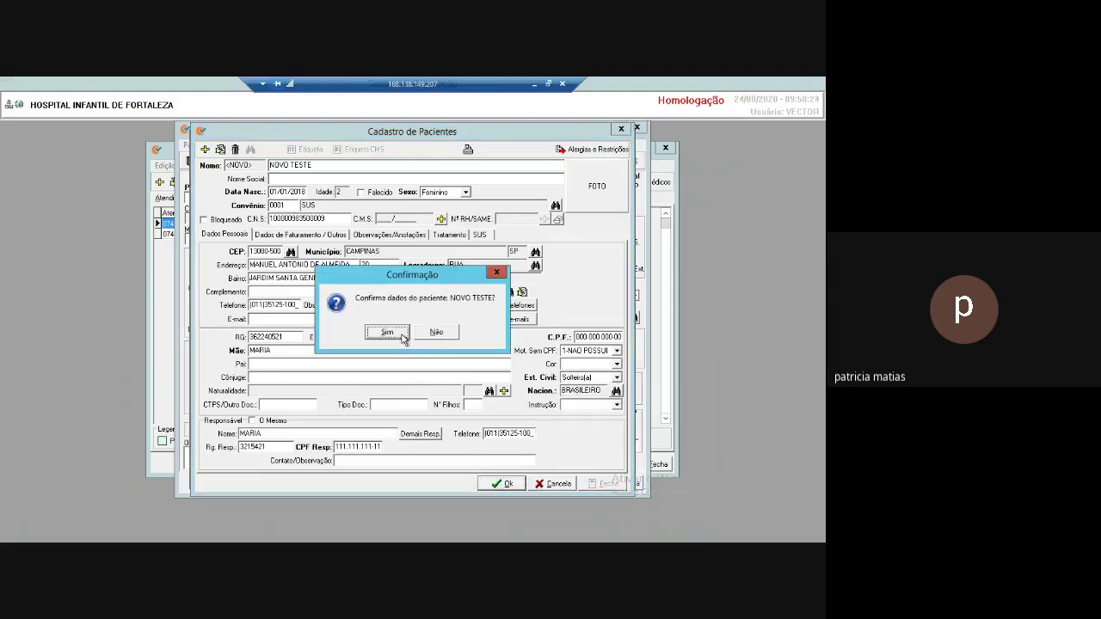
left_click(400, 336)
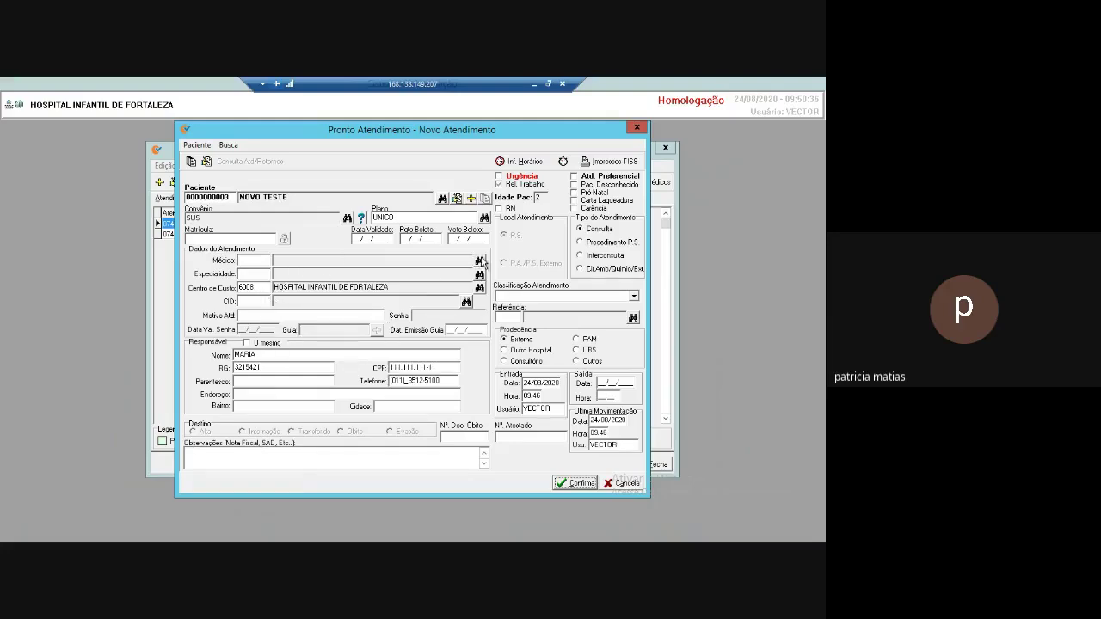
Assign the pediatrics doctor, CID R51 and visit reason TESTE to the attendance.
left_click(479, 261)
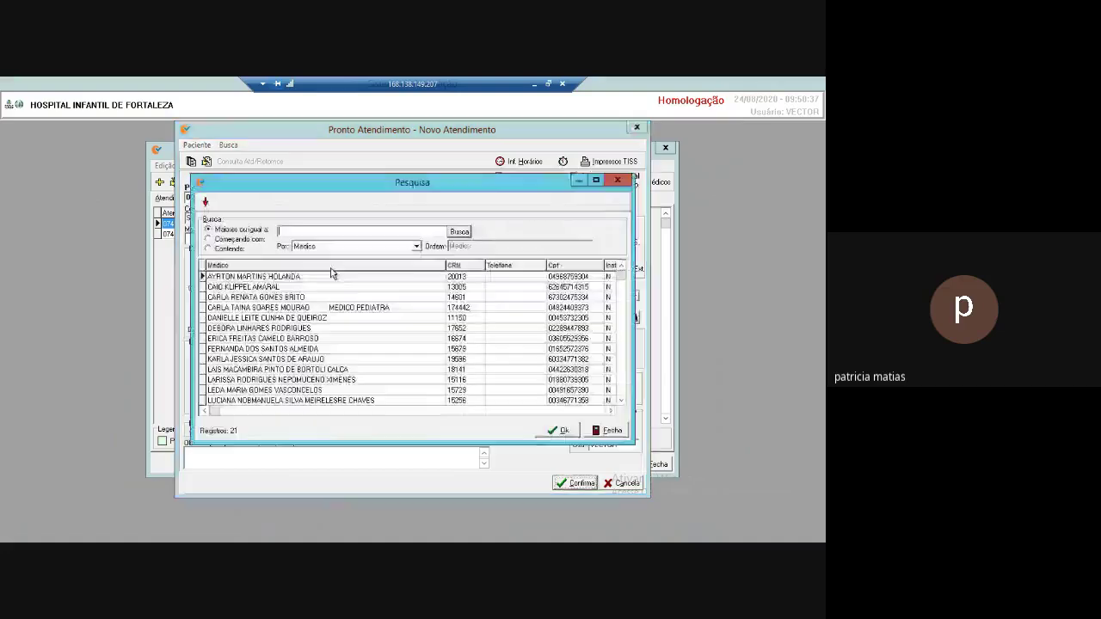
double_click(332, 270)
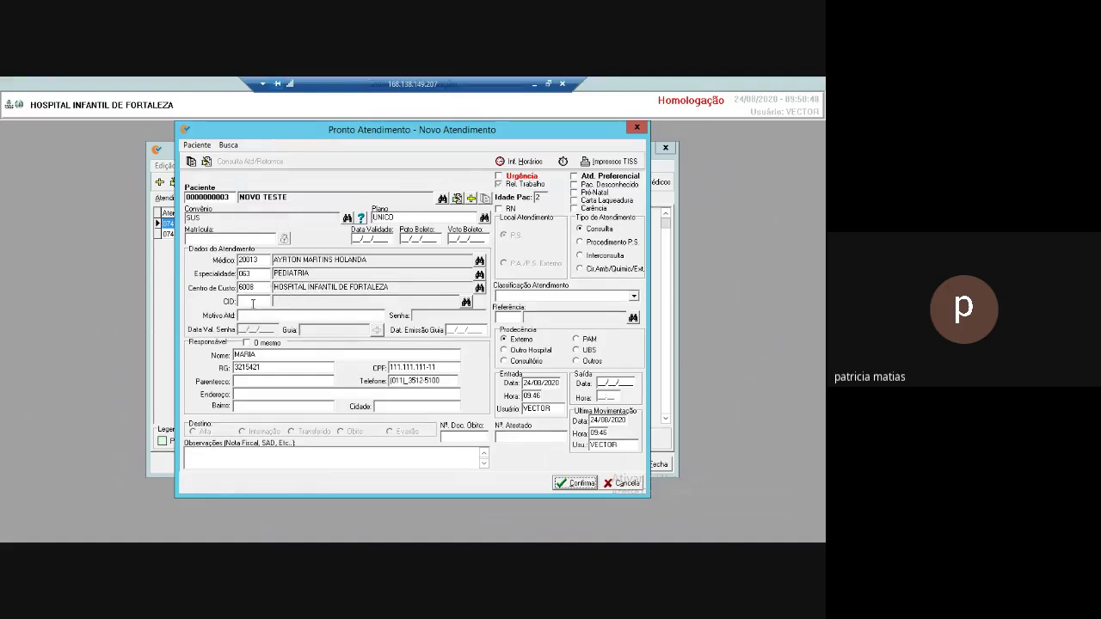
left_click(382, 315)
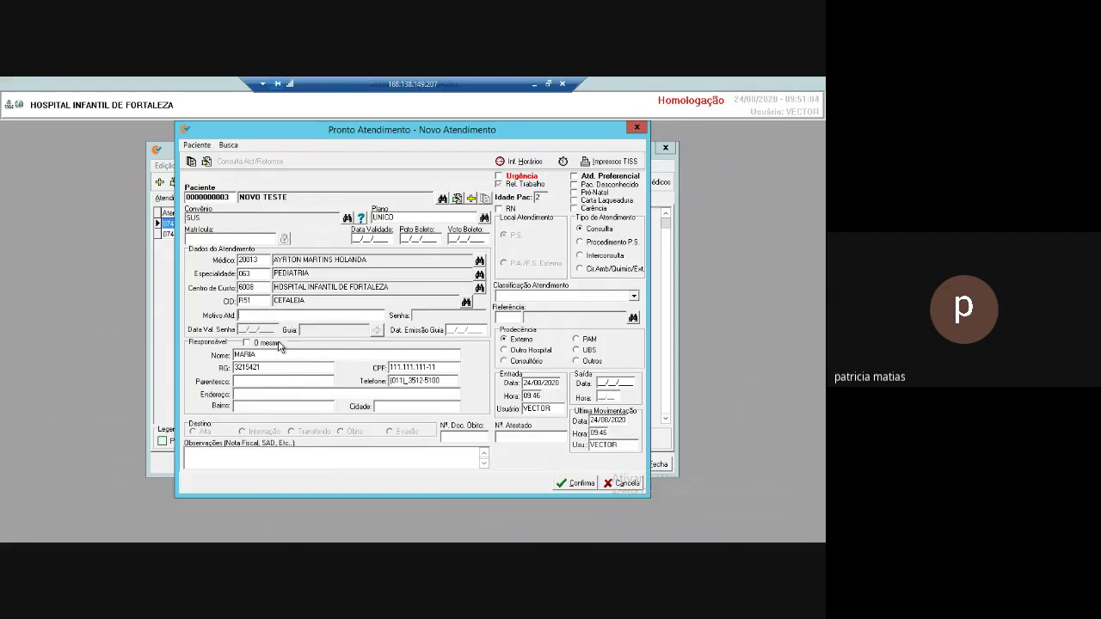
type("TESTE")
Set guardian relationship MAE and confirm saving the attendance.
left_click(580, 484)
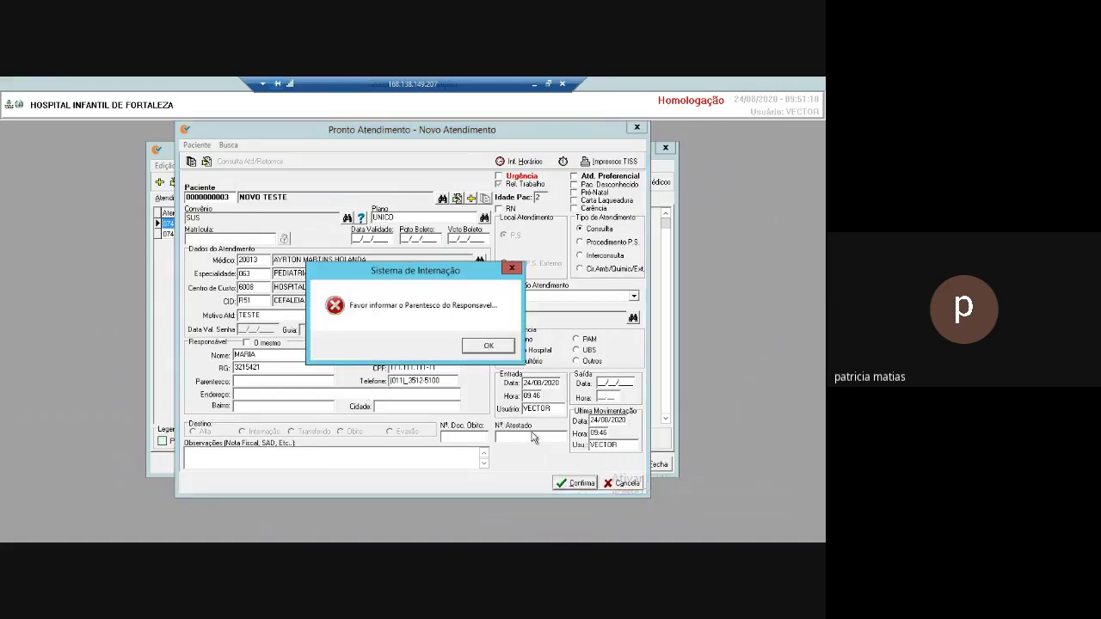
left_click(488, 345)
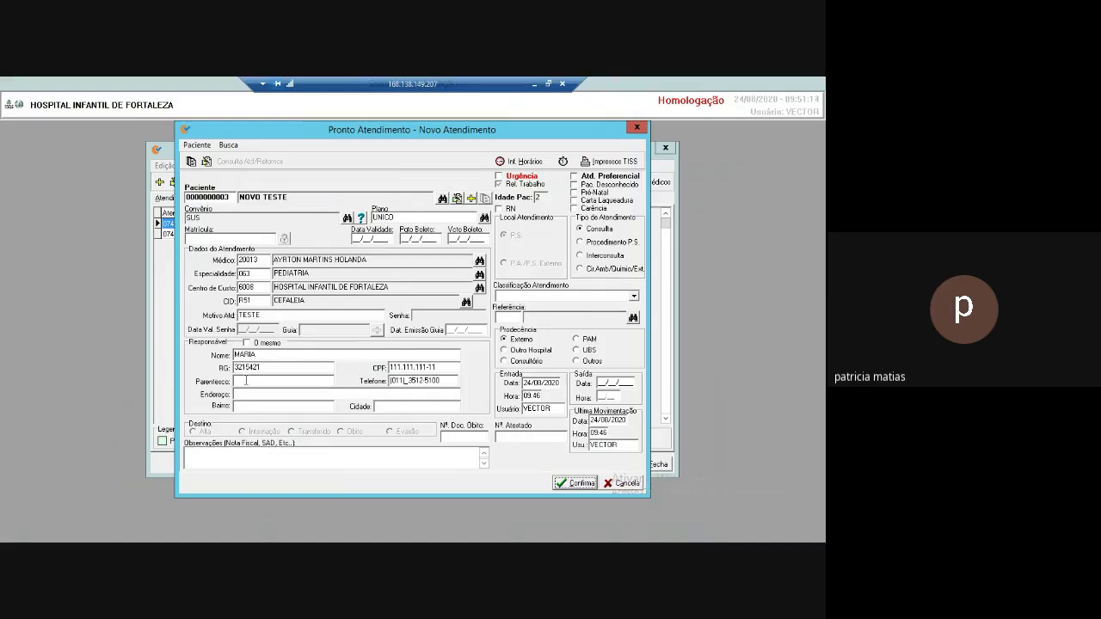
type("MAE")
left_click(582, 484)
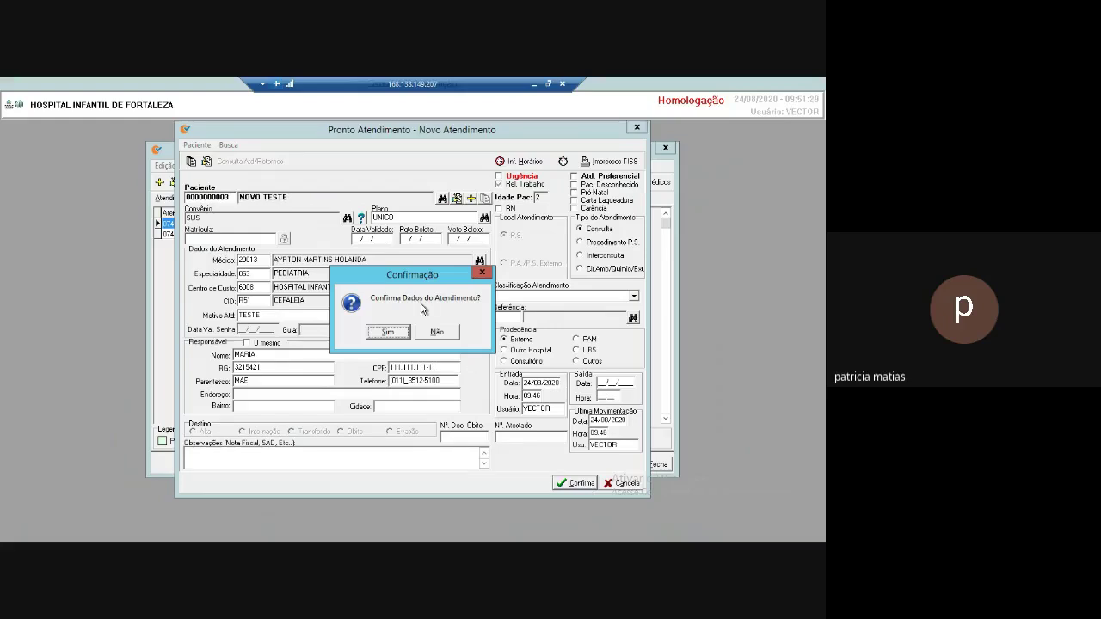
left_click(387, 332)
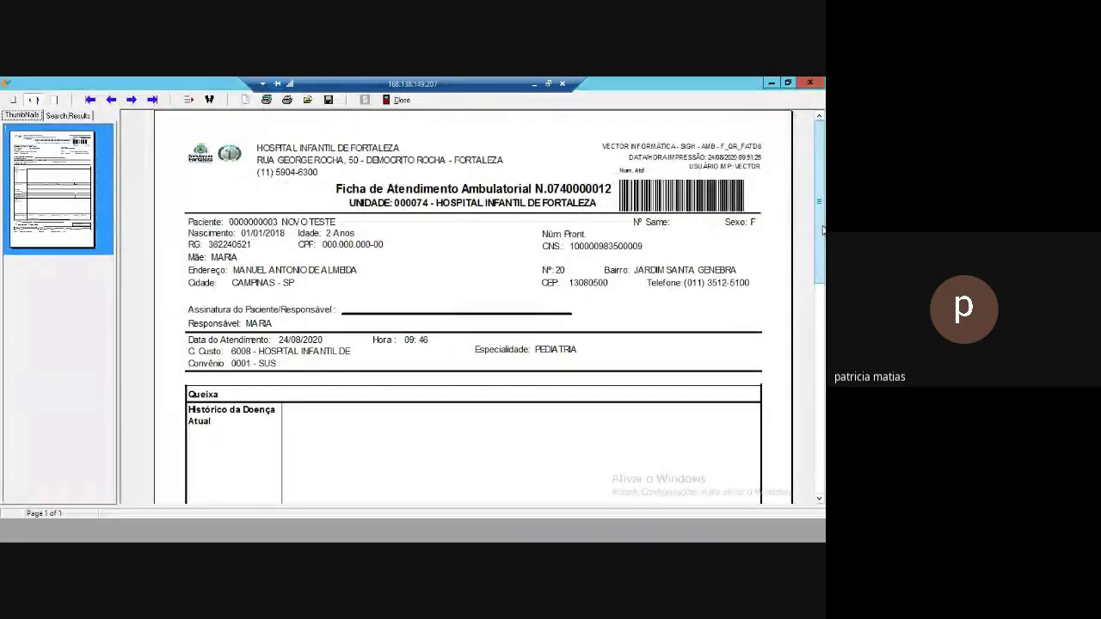
Scroll through NOVO TESTE's Ficha de Atendimento Ambulatorial preview, then close it.
left_click_drag(821, 241, 821, 437)
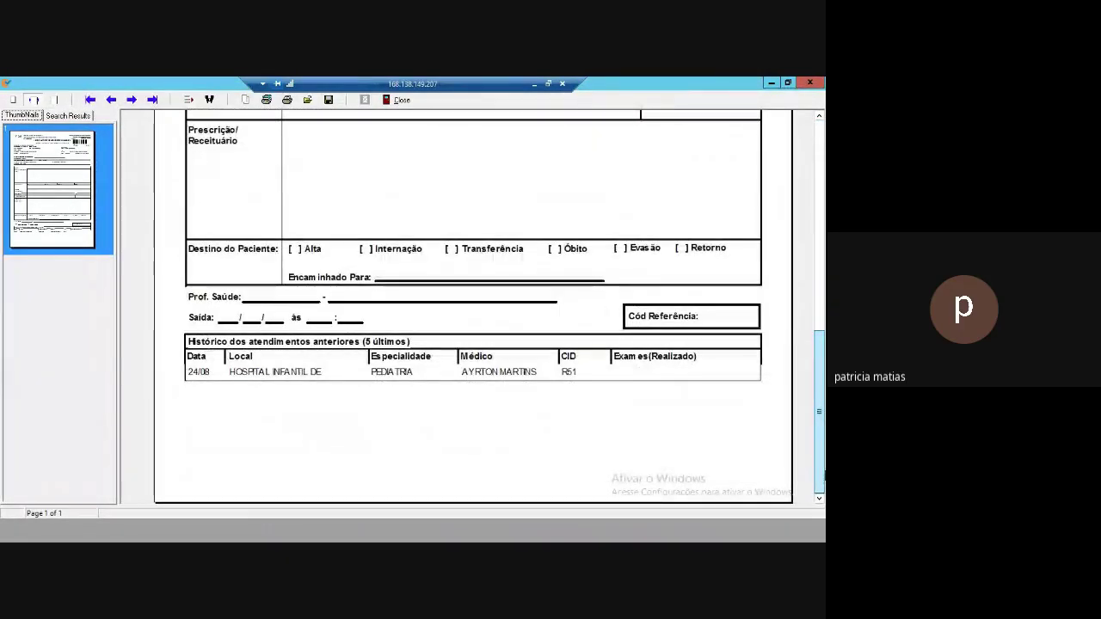
left_click_drag(821, 388, 821, 197)
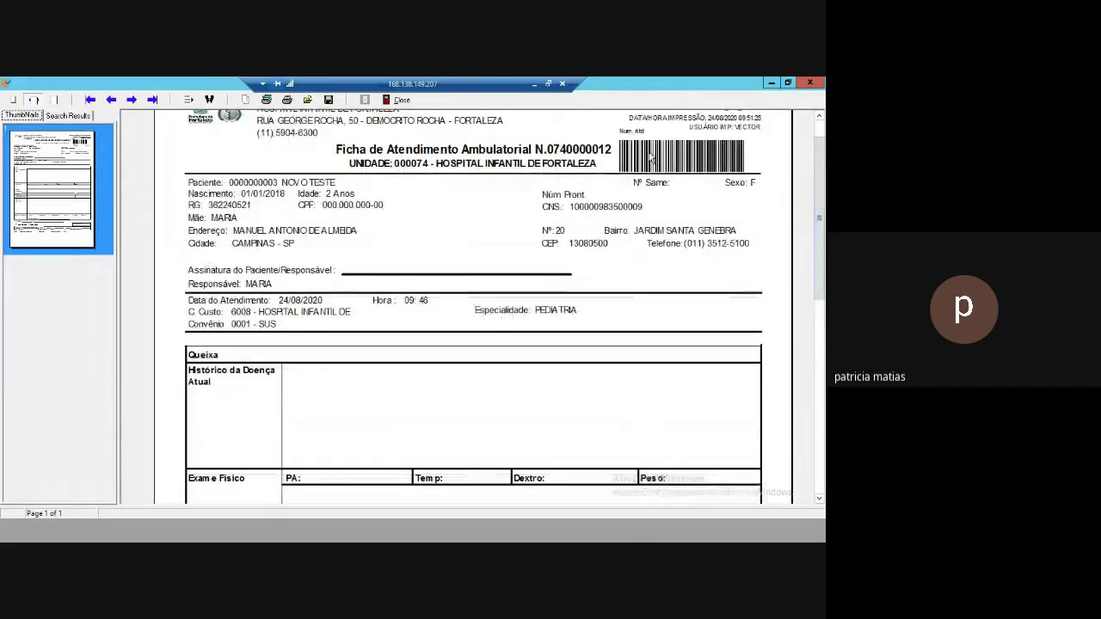
left_click(402, 100)
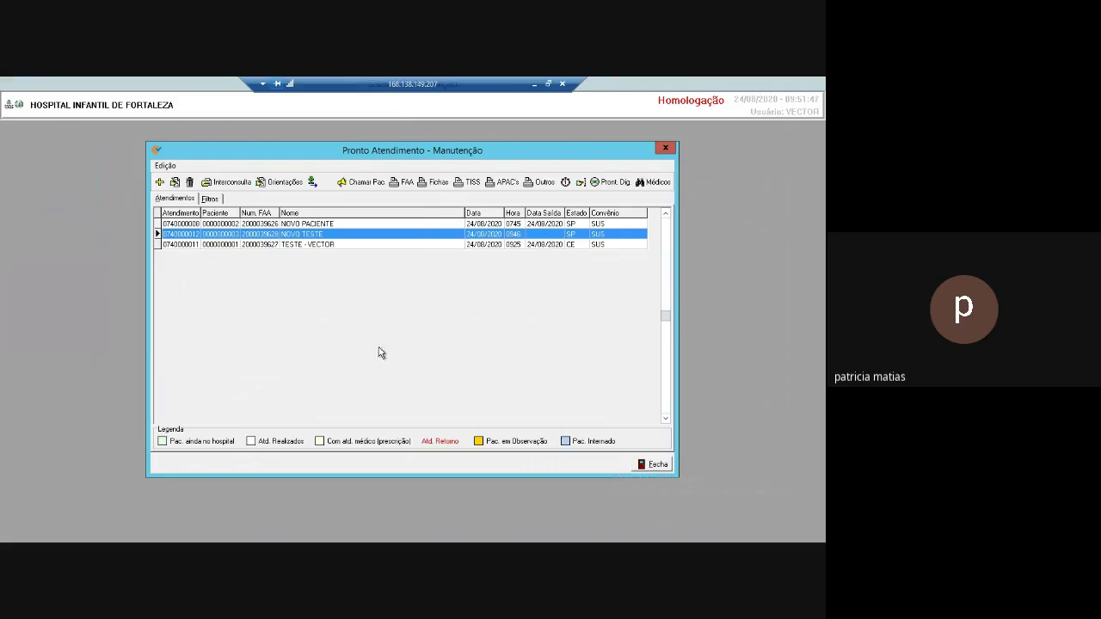
Give NOVO TESTE's attendance exit 24/08/2020 at 10:00 and destination Alta, then save it.
double_click(376, 235)
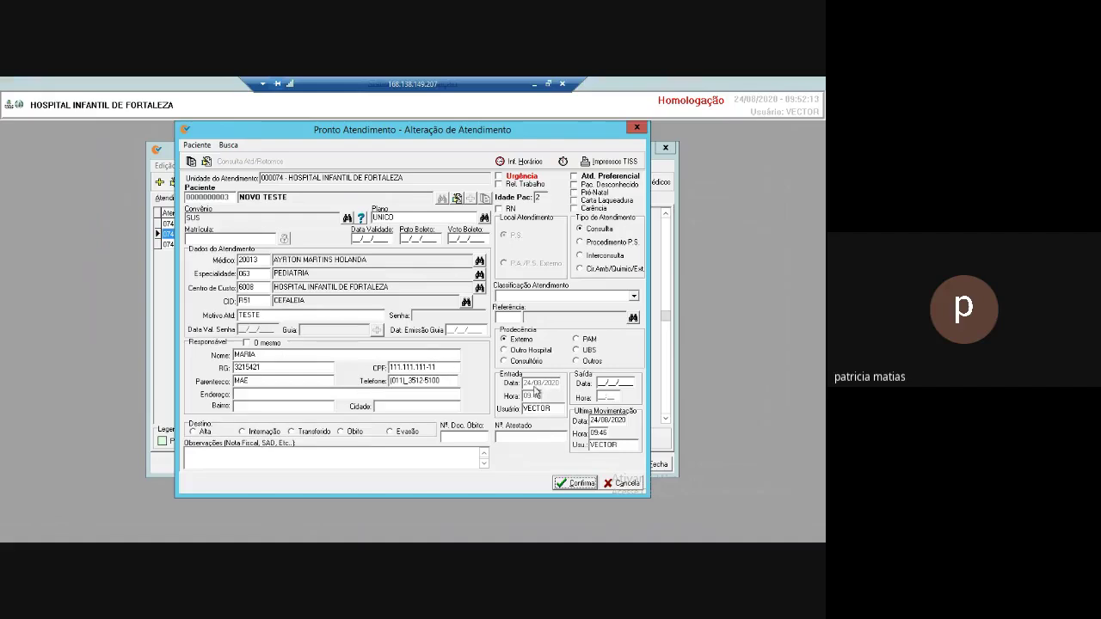
left_click(602, 383)
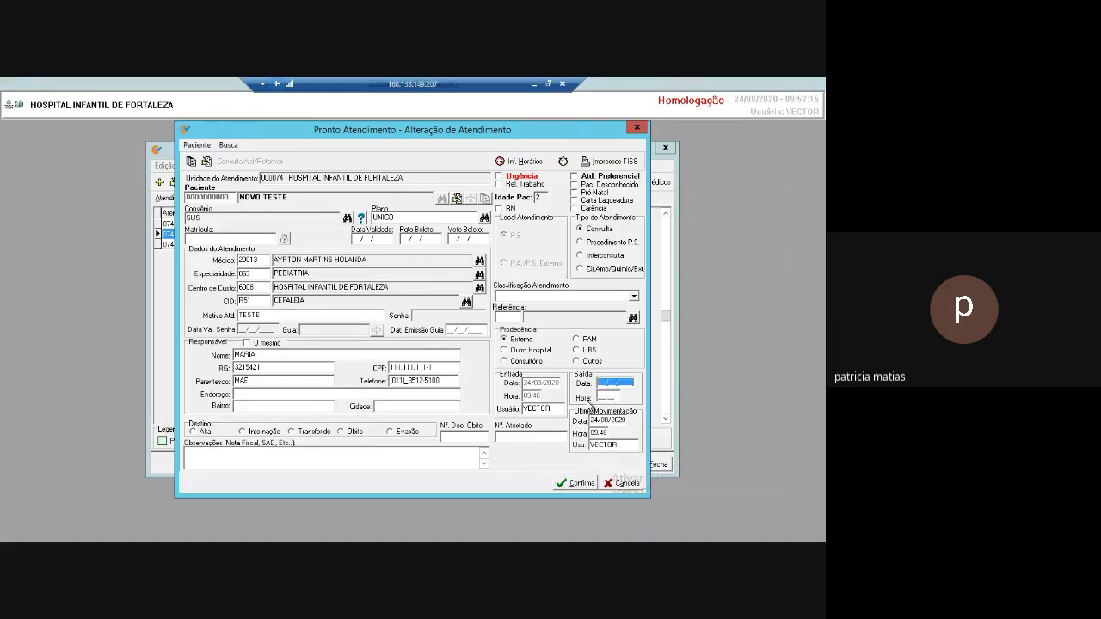
type("24/08/2020")
key("Tab")
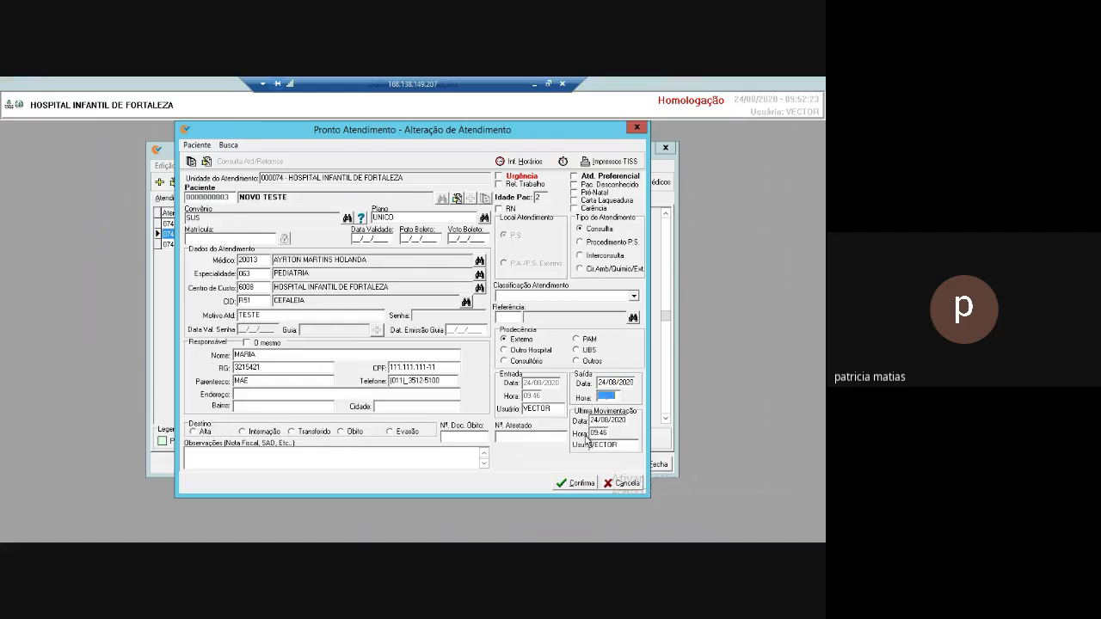
type("10:00")
left_click(196, 434)
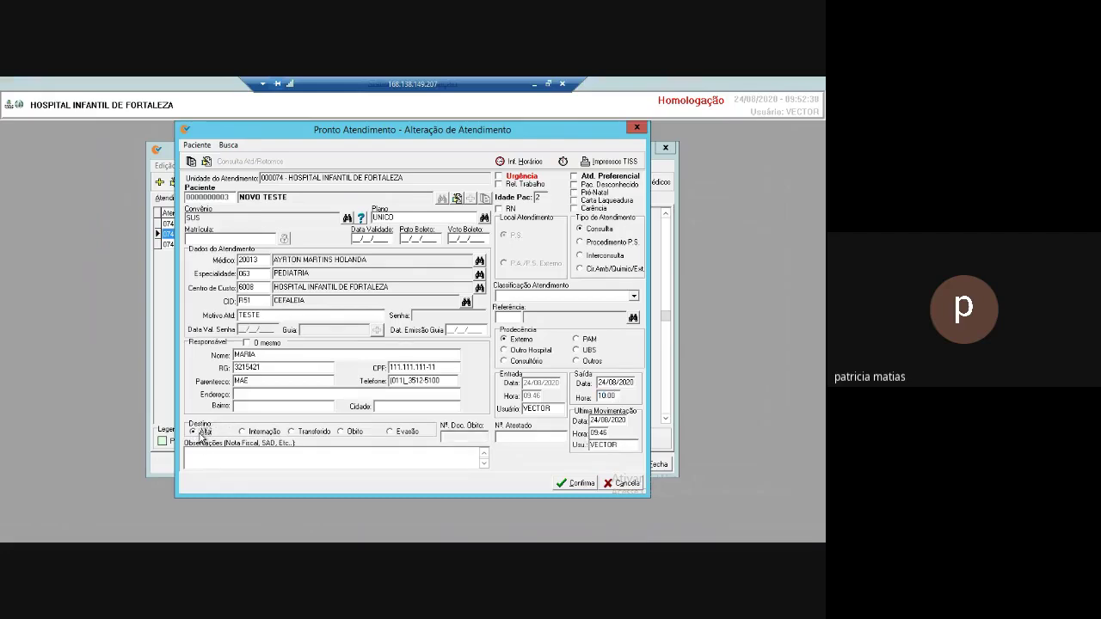
left_click(577, 485)
left_click(389, 332)
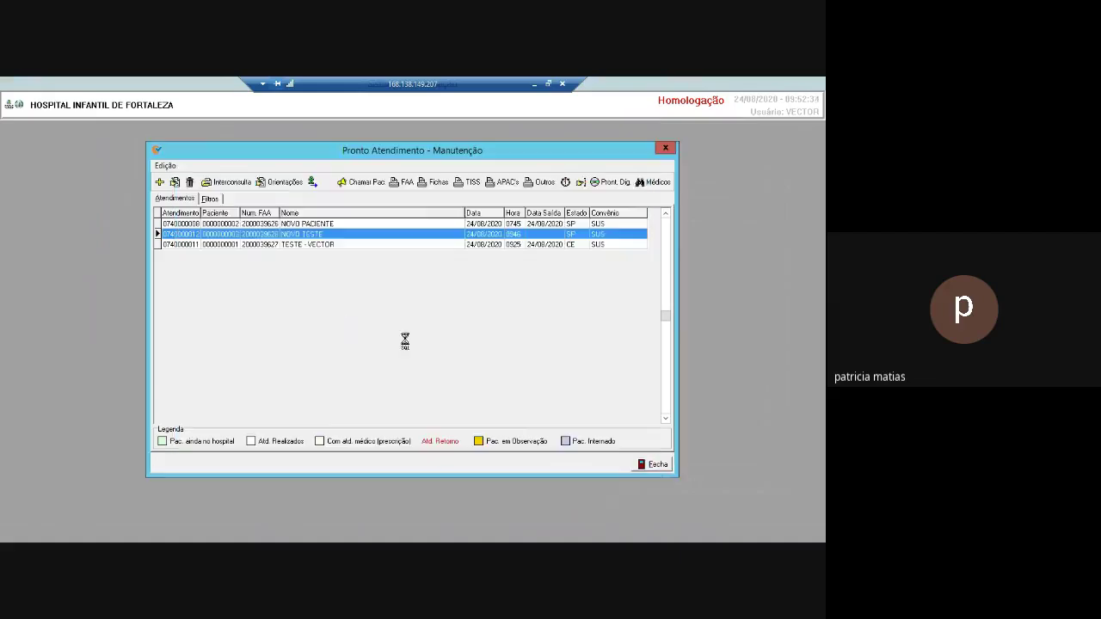
Select NOVO TESTE's attendance to check its 24/08/2020 exit date.
left_click(348, 238)
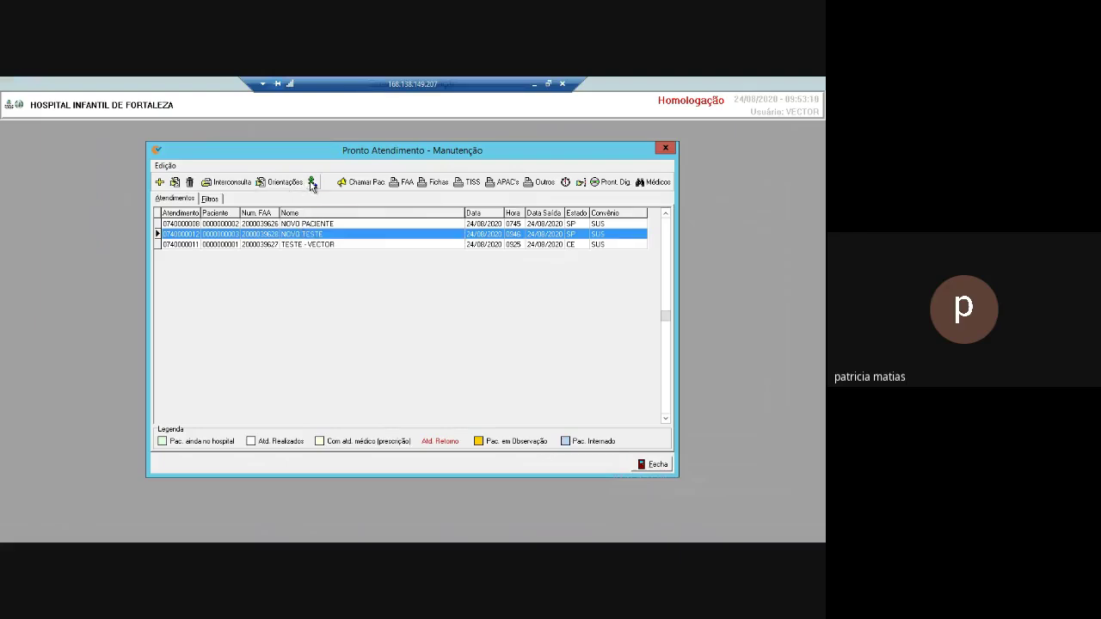
Put NOVO PACIENTE under observation and check its status colour in the list.
left_click(319, 224)
left_click(313, 183)
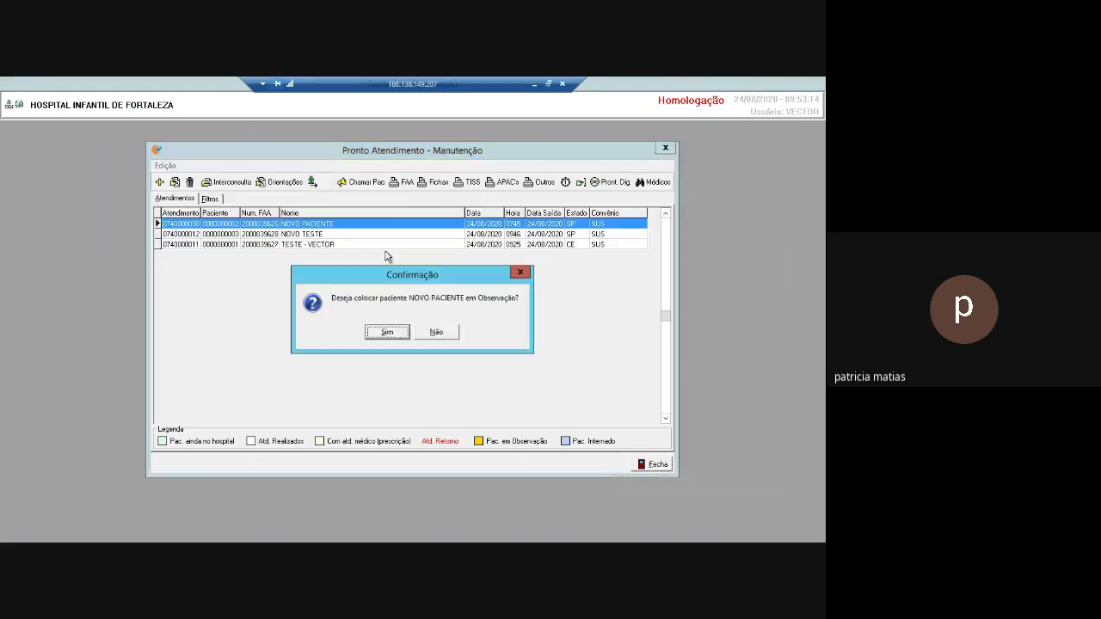
left_click(388, 332)
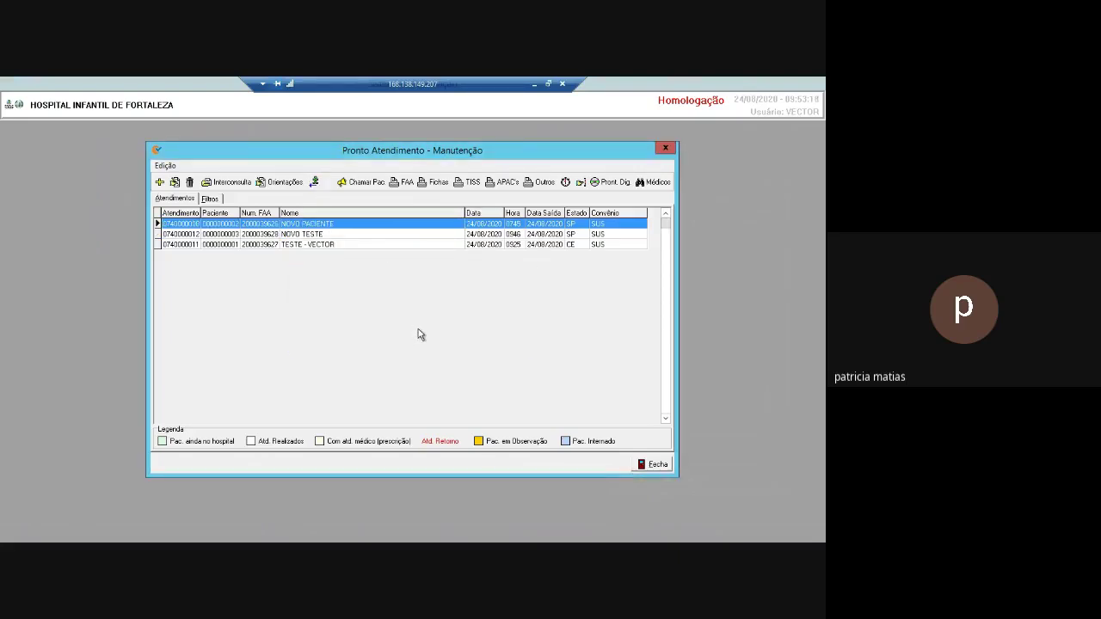
left_click(327, 245)
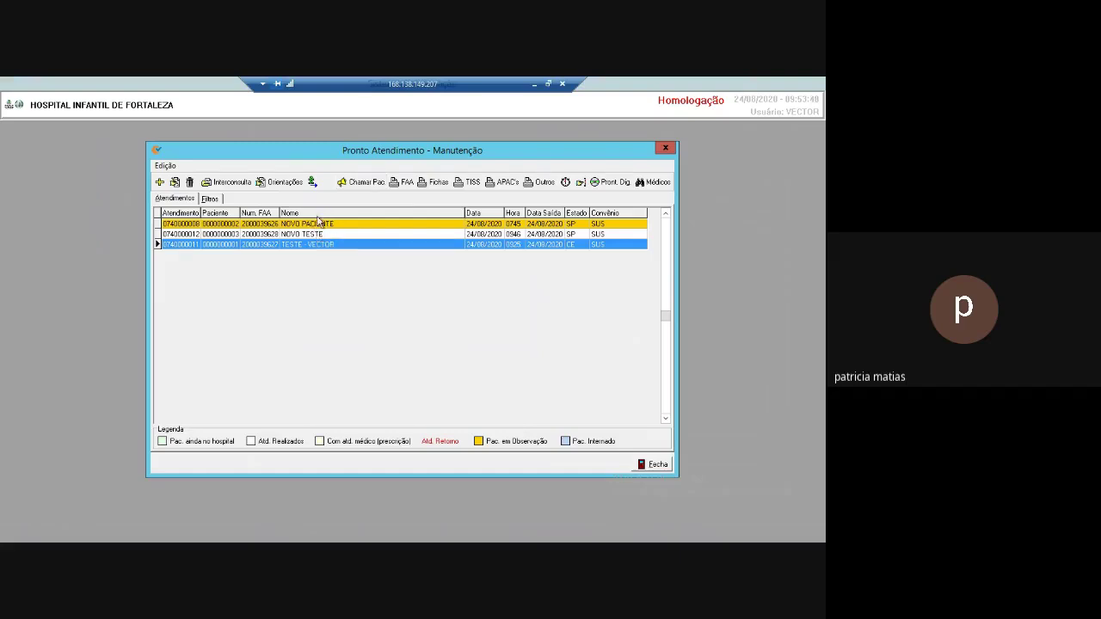
Take NOVO PACIENTE back out of observation and close the attendance list.
left_click(318, 225)
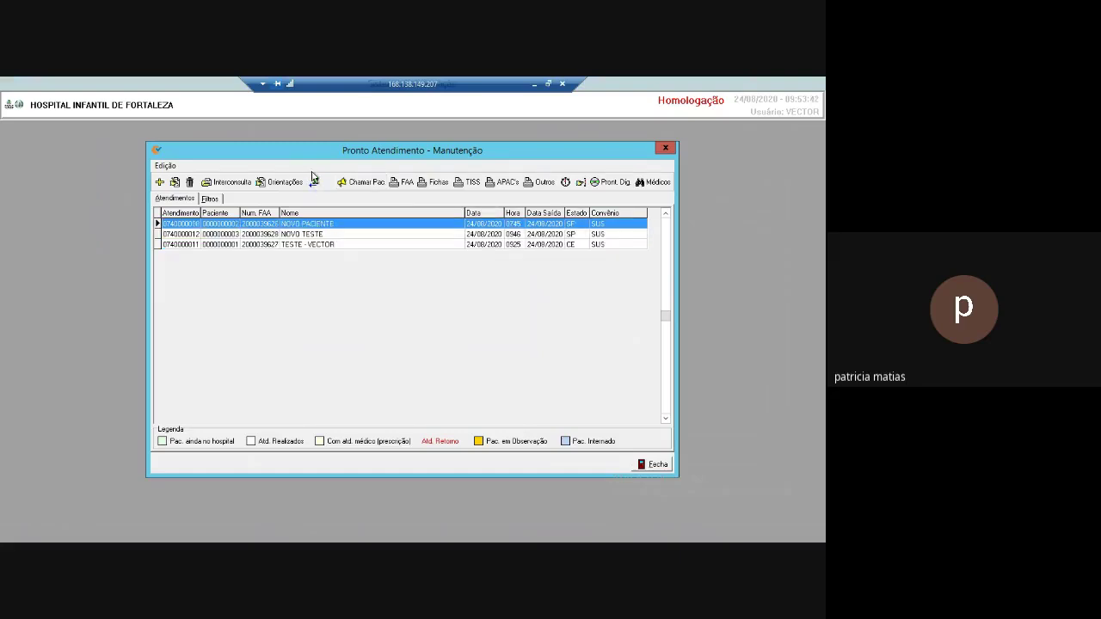
left_click(315, 182)
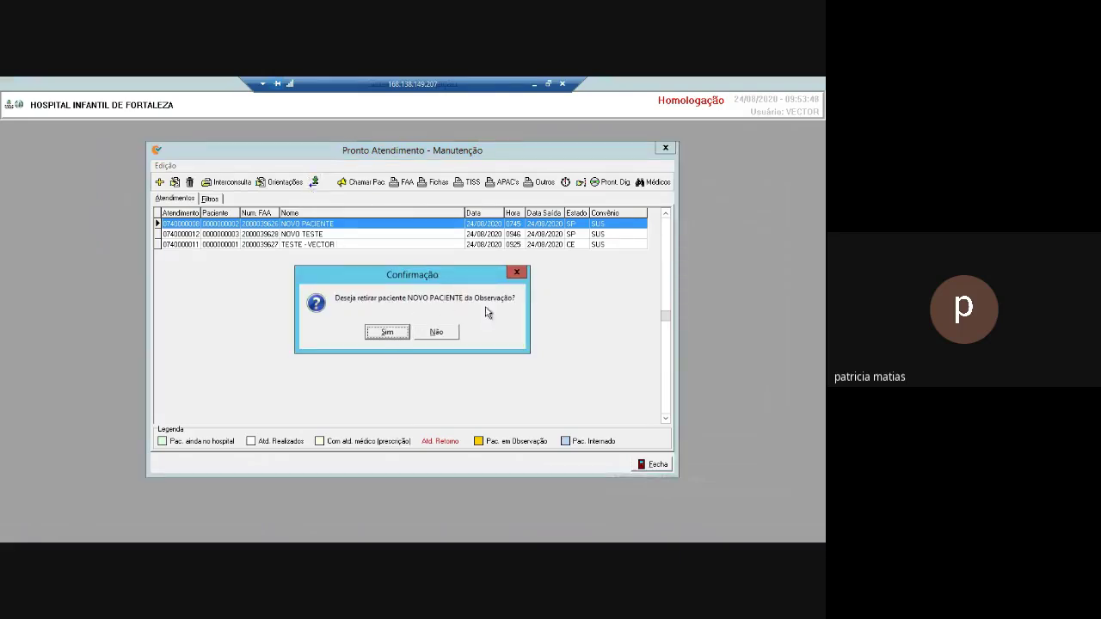
left_click(391, 334)
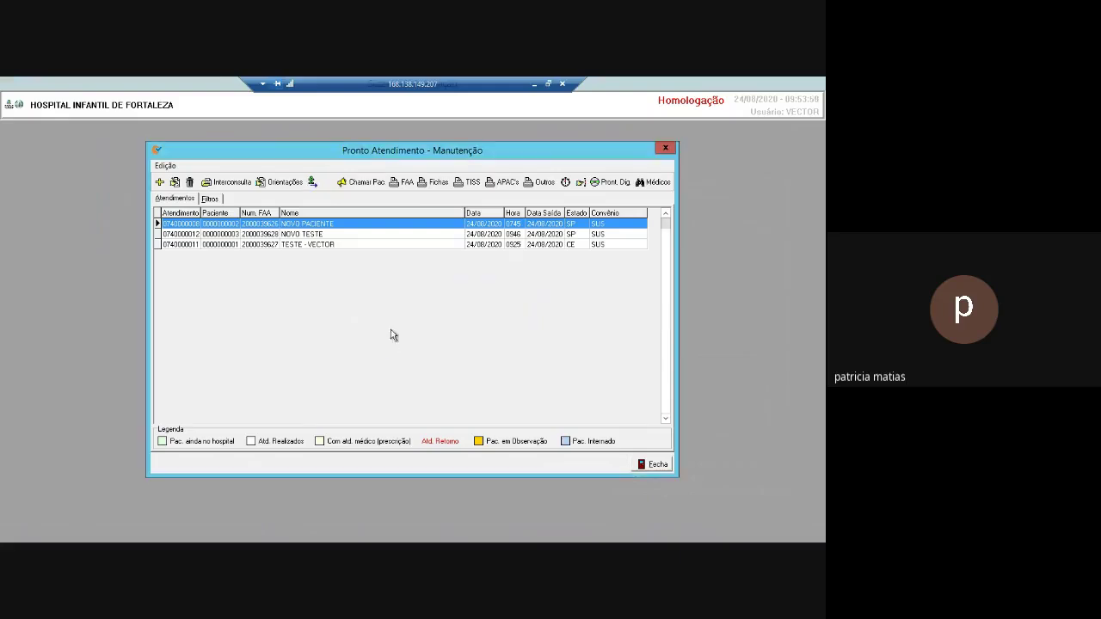
left_click(385, 233)
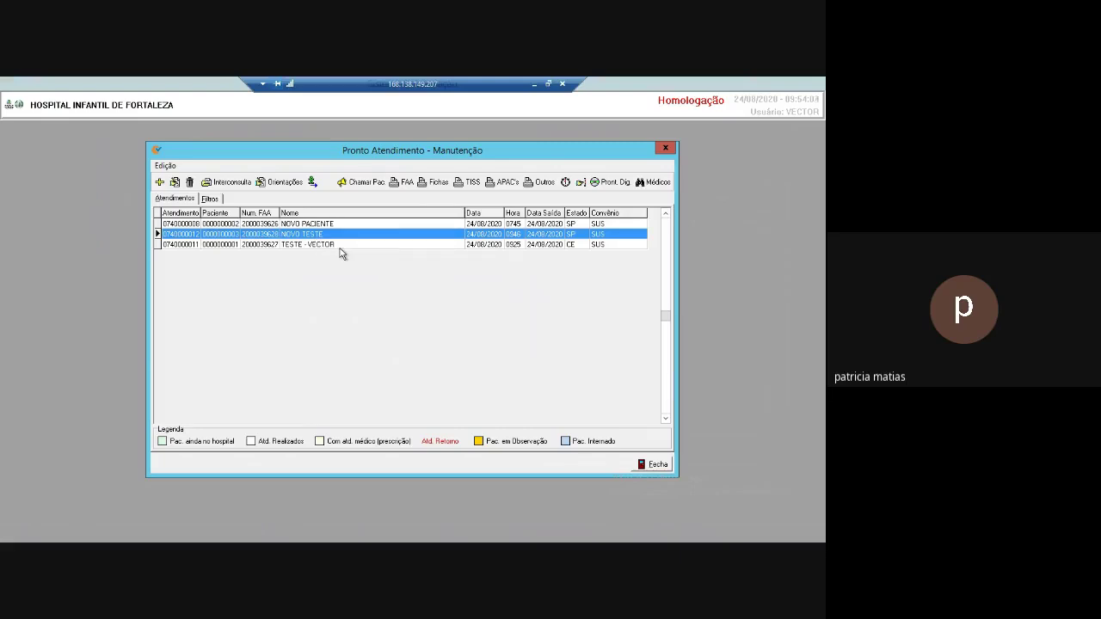
left_click(658, 465)
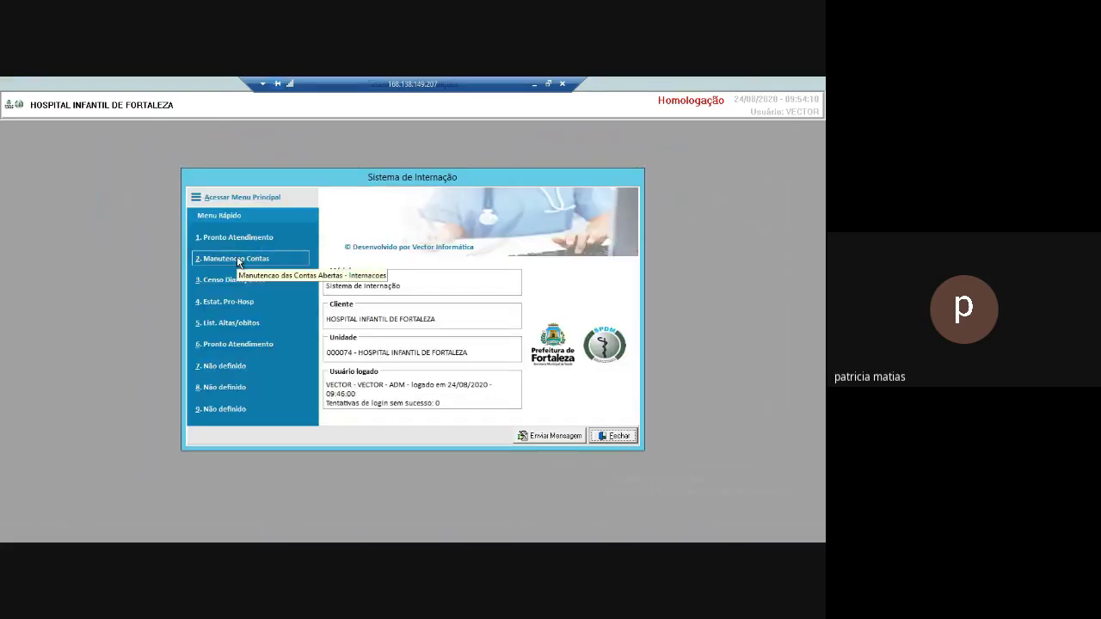
Open admissions maintenance, switch the bed map to ENF. CIRURGICA, and begin an admission.
left_click(238, 259)
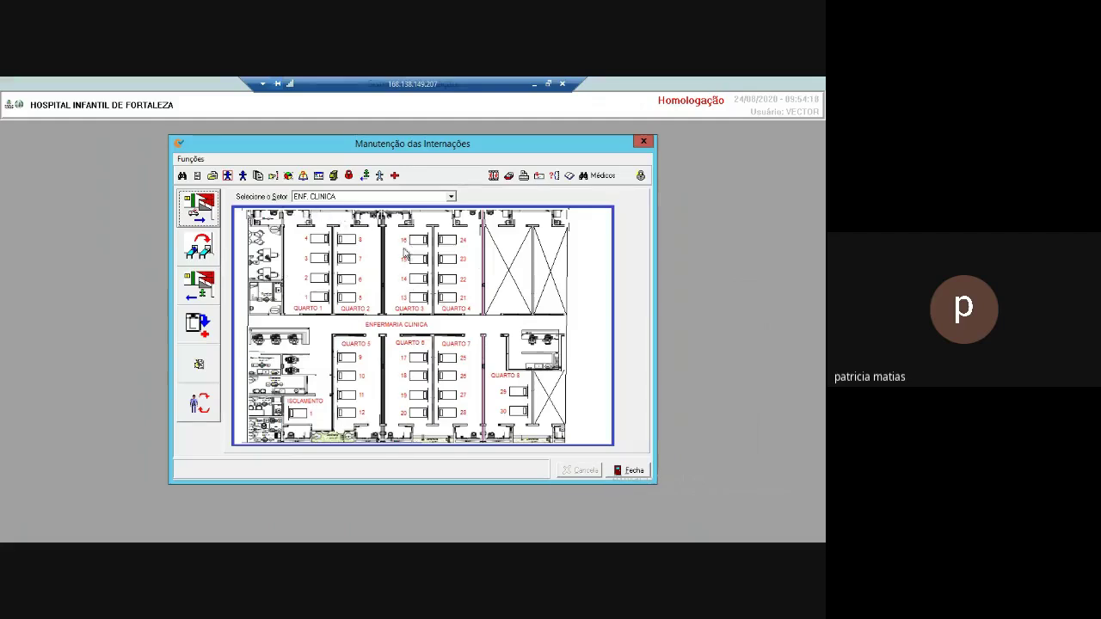
left_click(450, 197)
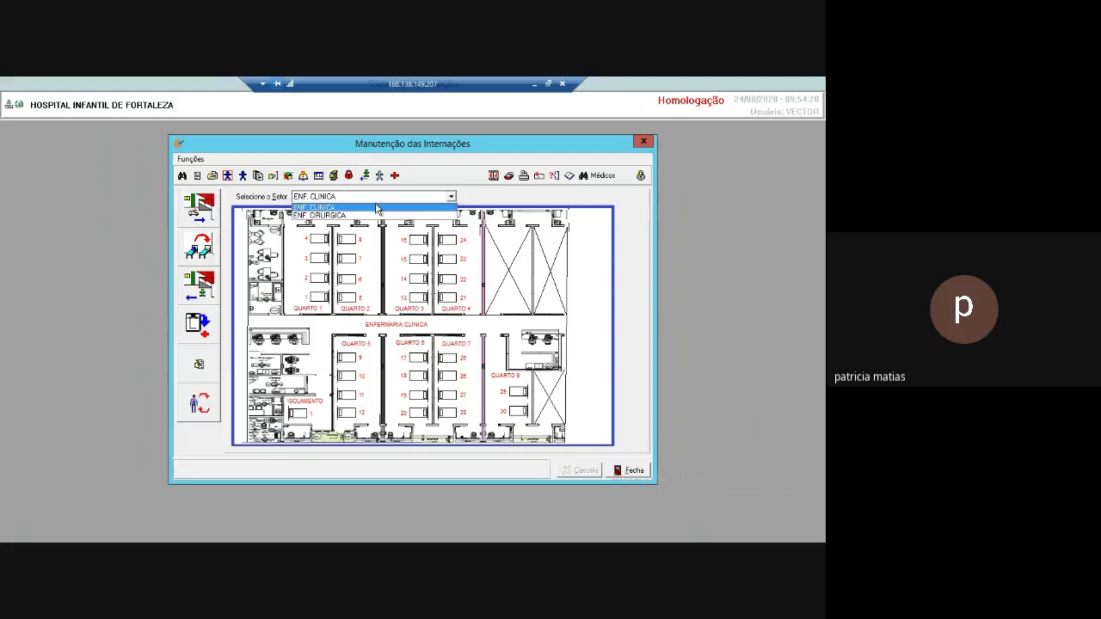
left_click(348, 216)
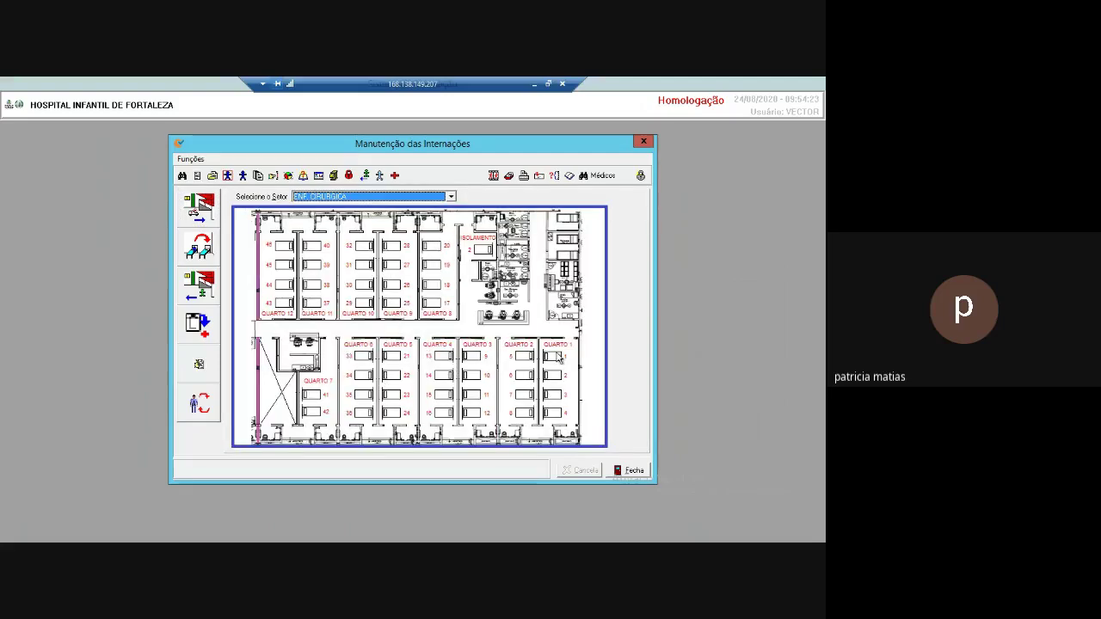
left_click(451, 197)
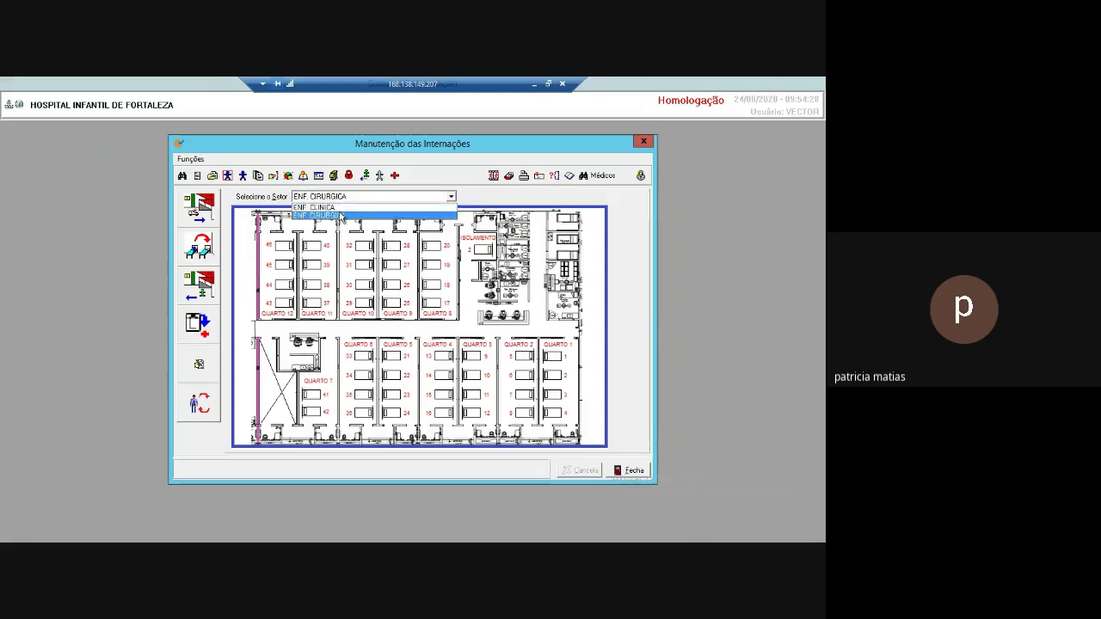
left_click(346, 216)
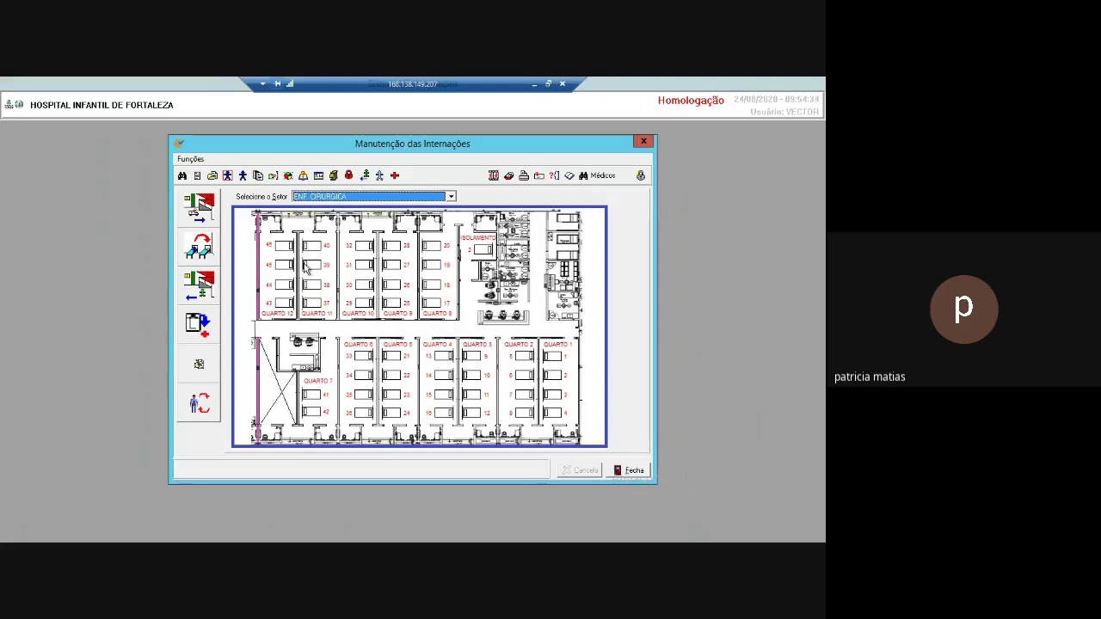
left_click(208, 212)
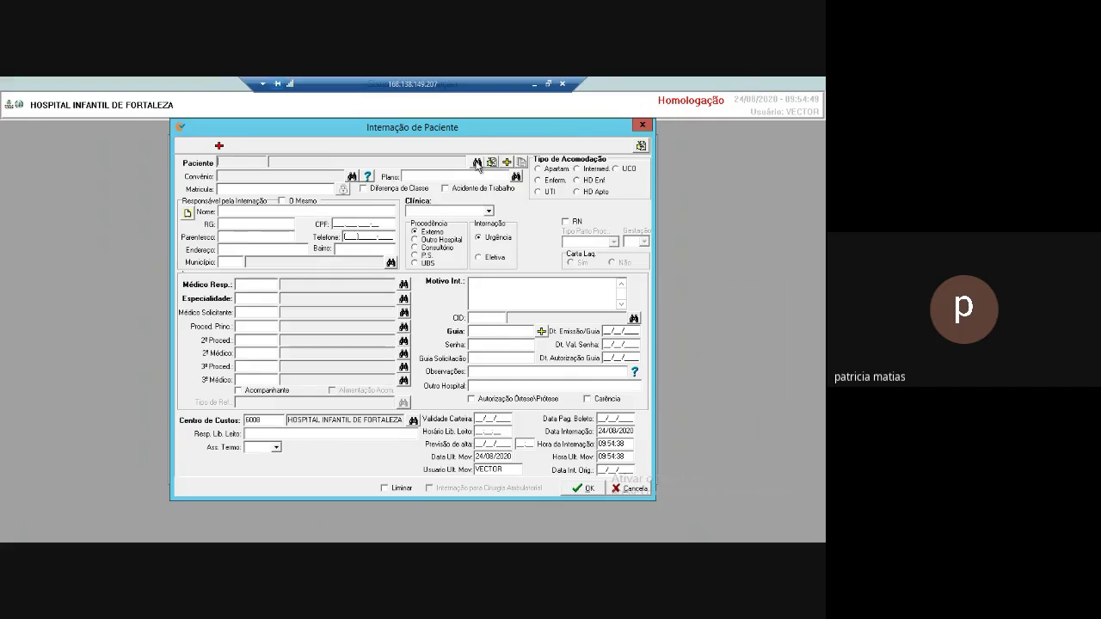
Search patients by name for NOVO TESTE and load the result into the admission.
left_click(477, 162)
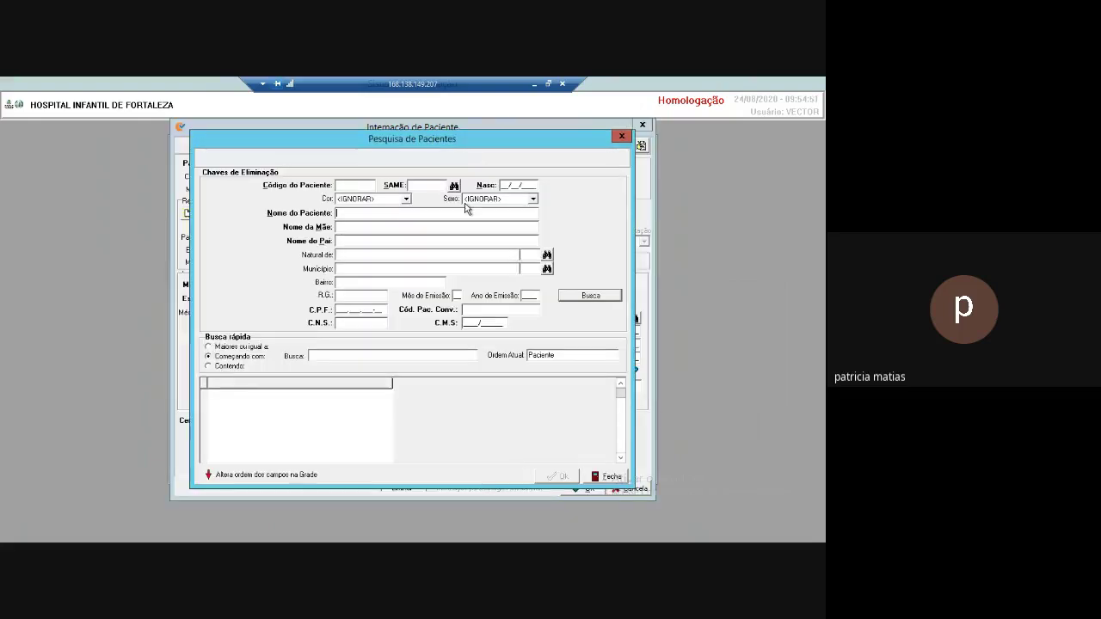
type("NOVO")
key("Return")
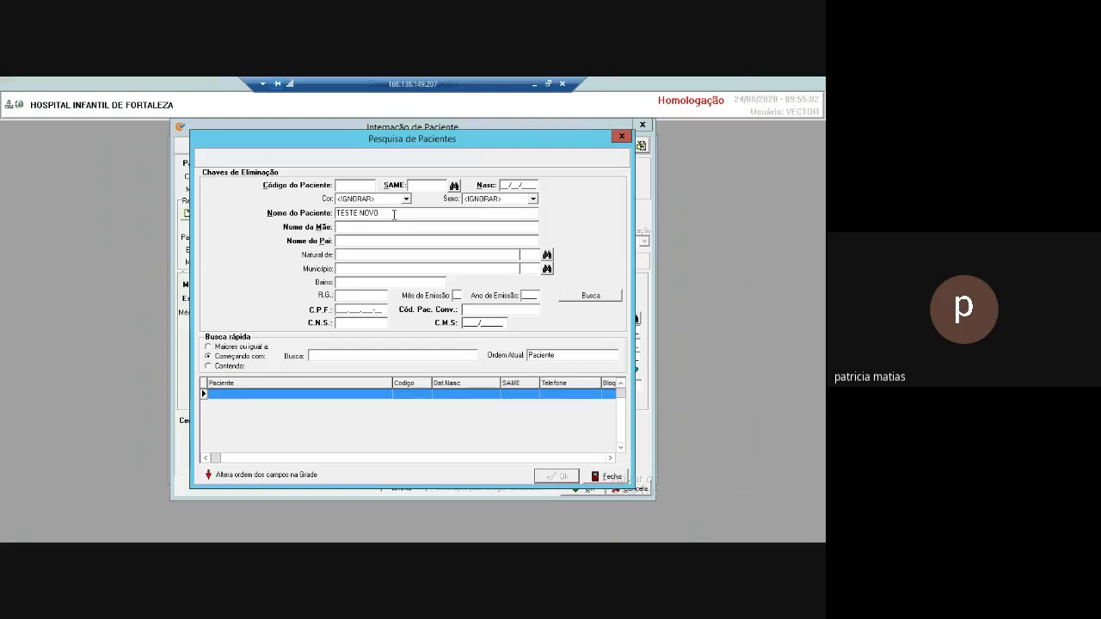
type("NOVO")
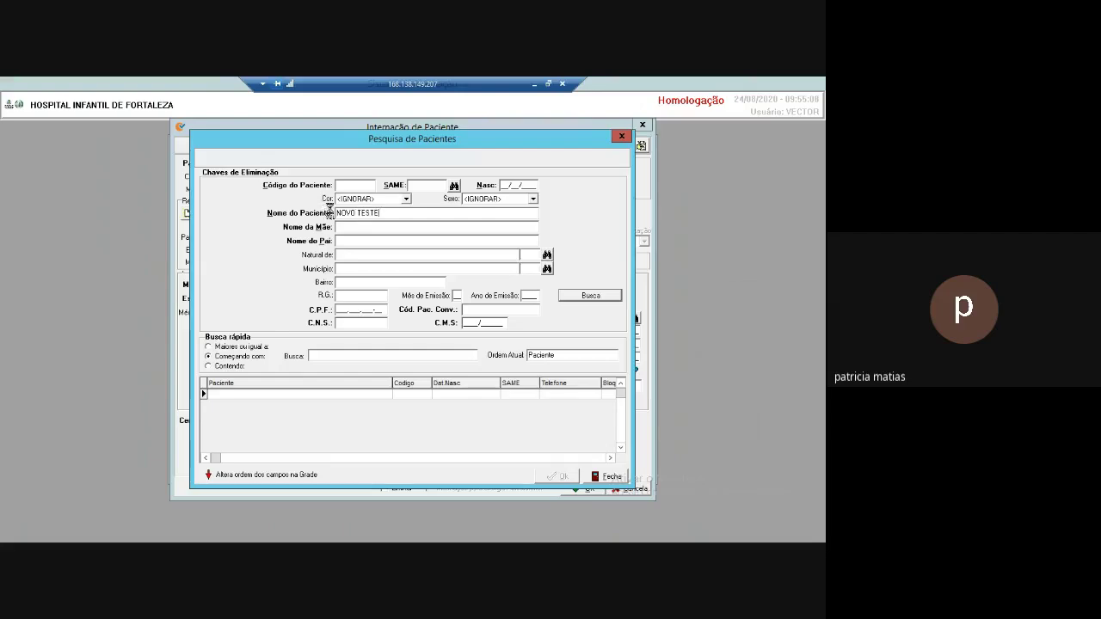
key("Return")
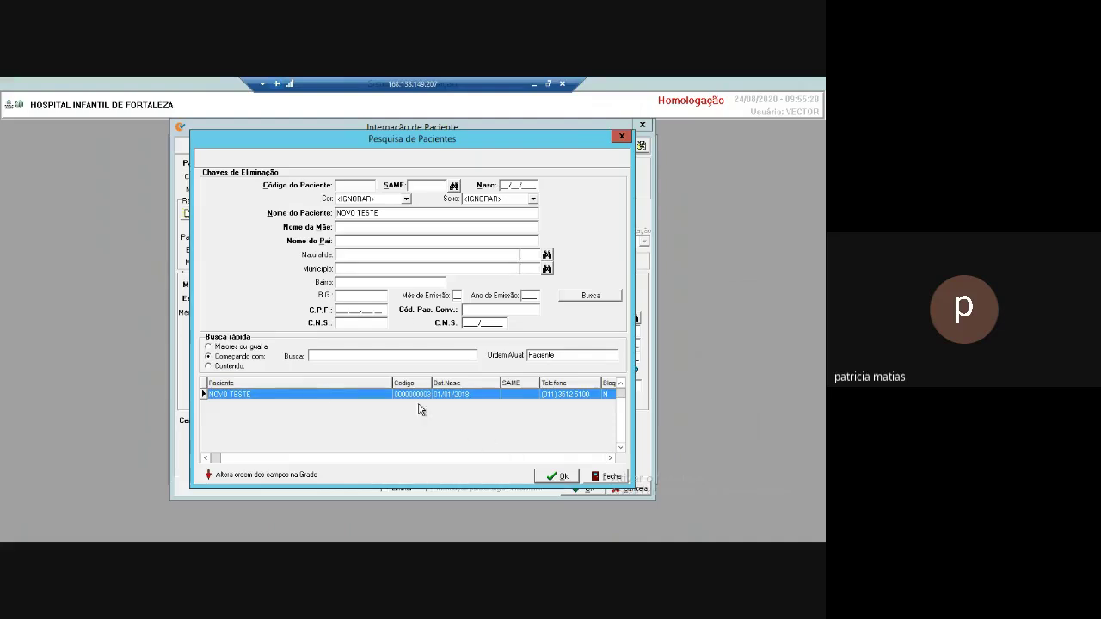
left_click(558, 481)
left_click(558, 478)
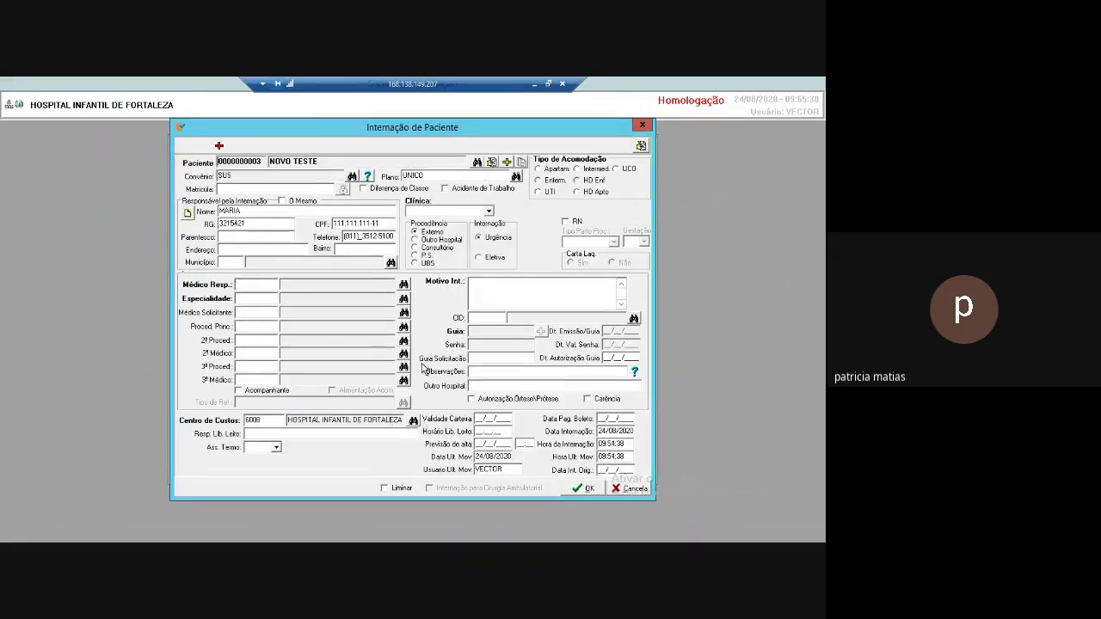
Set clinic Pediátrica\Neonatológica, ward accommodation, and pick the responsible doctor.
left_click(489, 211)
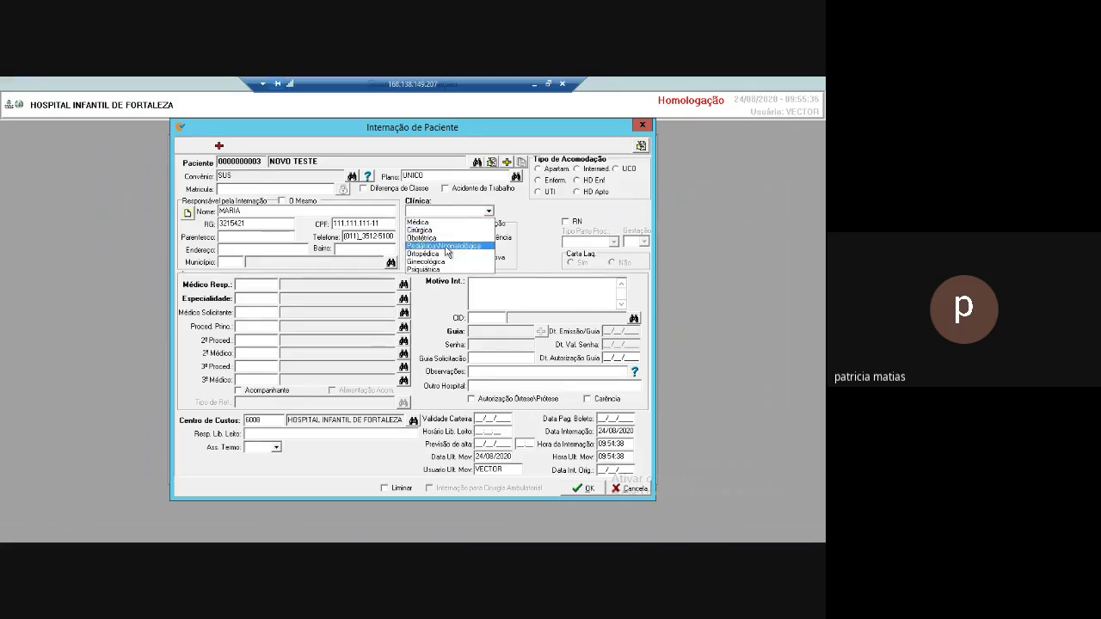
left_click(446, 248)
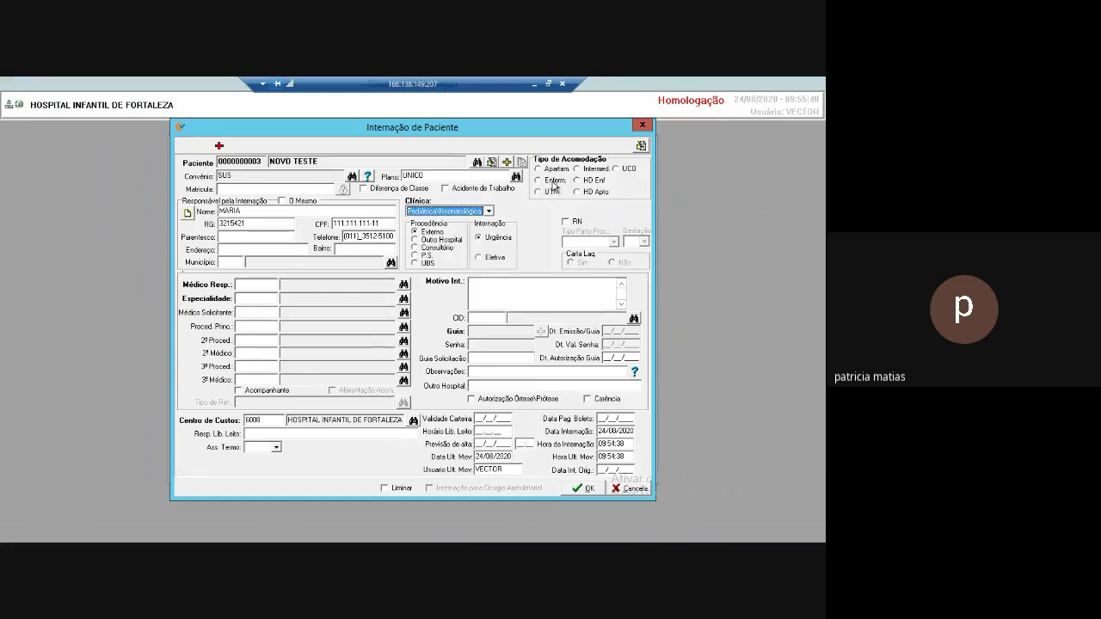
left_click(552, 184)
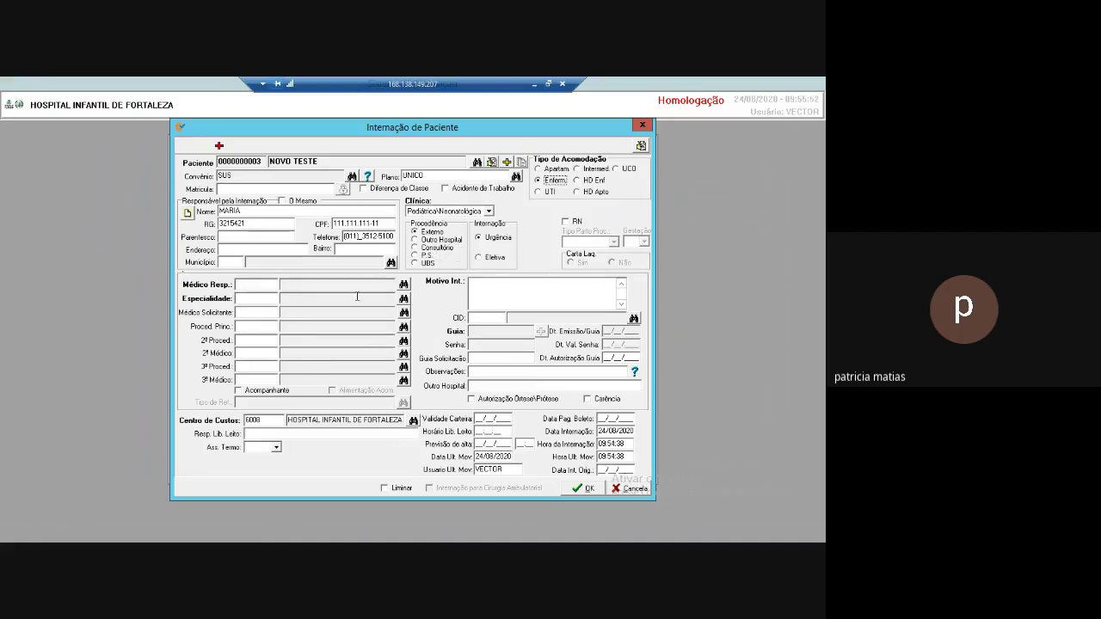
left_click(403, 285)
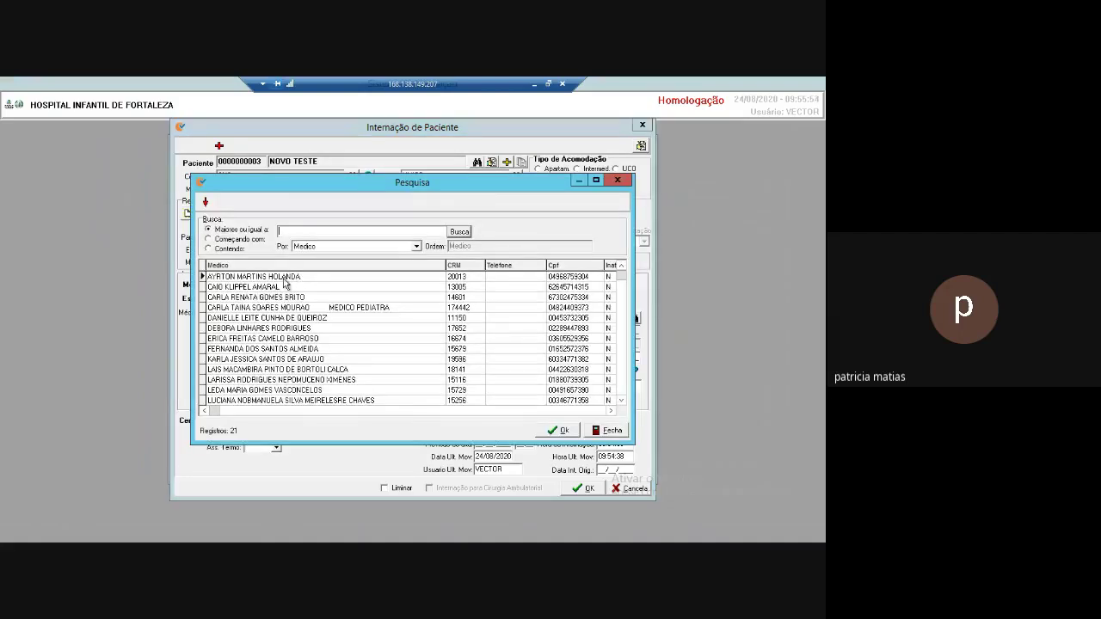
double_click(286, 277)
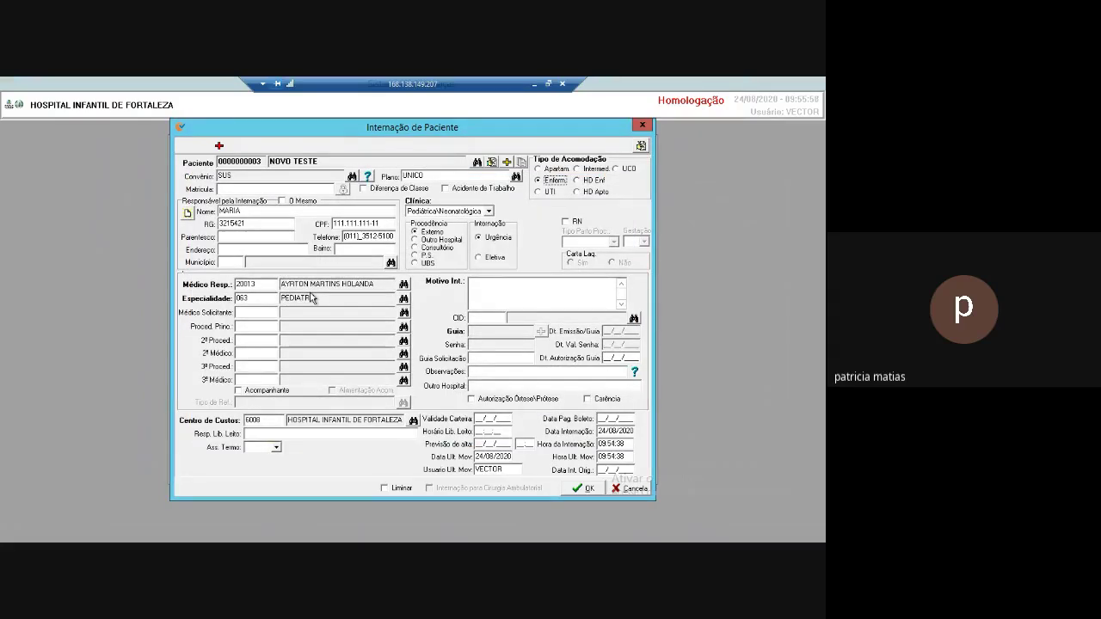
Enter admission reason 'covid' with CID B342 and confirm the admission.
left_click(486, 286)
type("covid")
key("Tab")
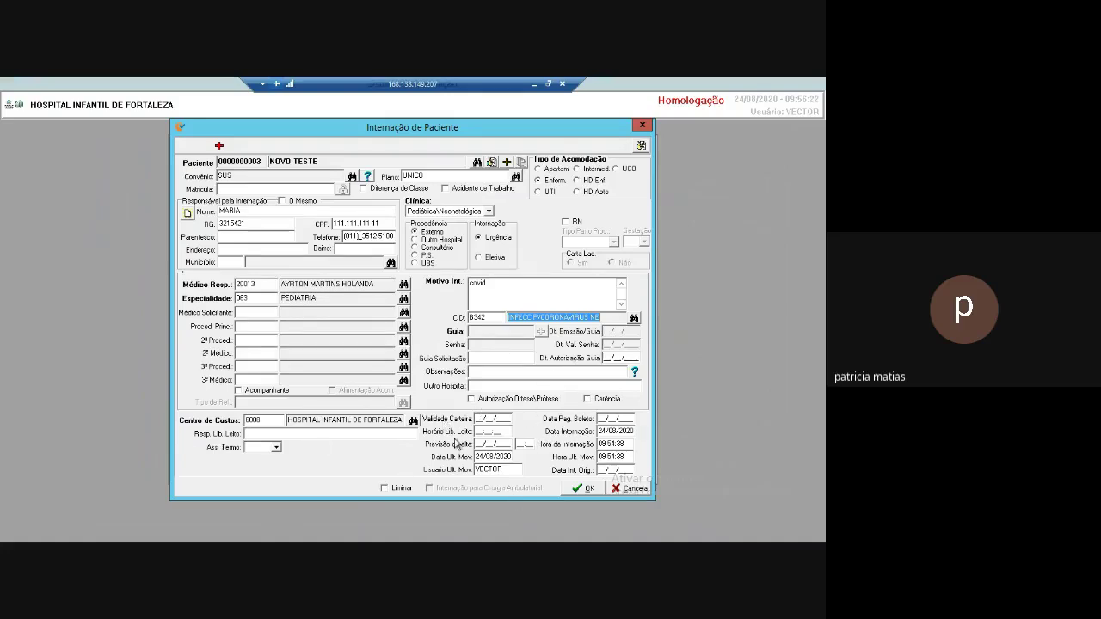
left_click(587, 488)
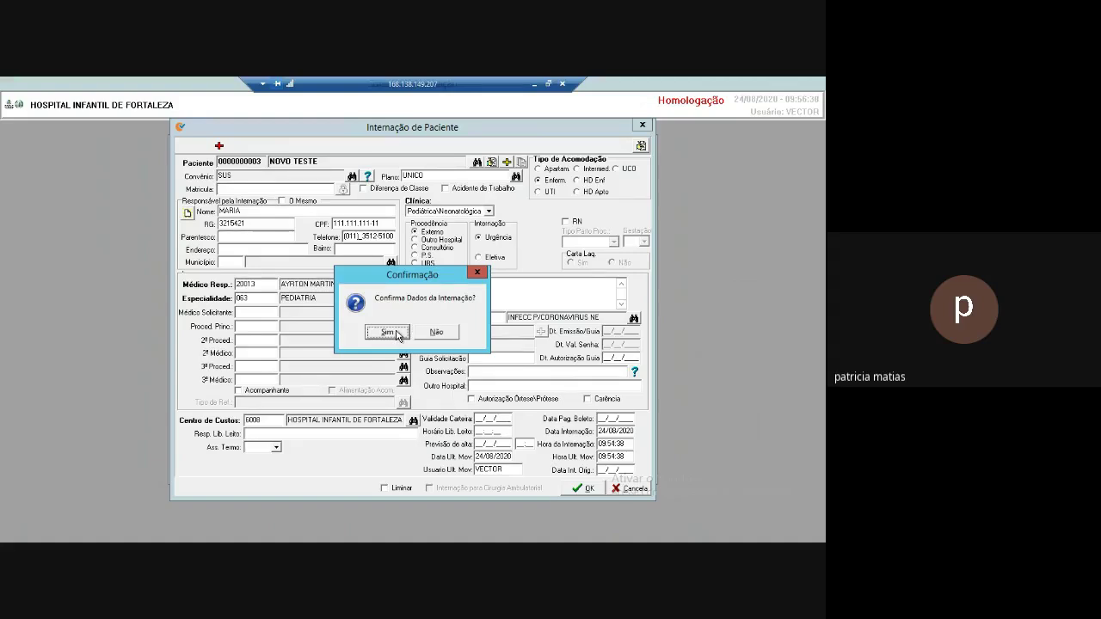
left_click(388, 332)
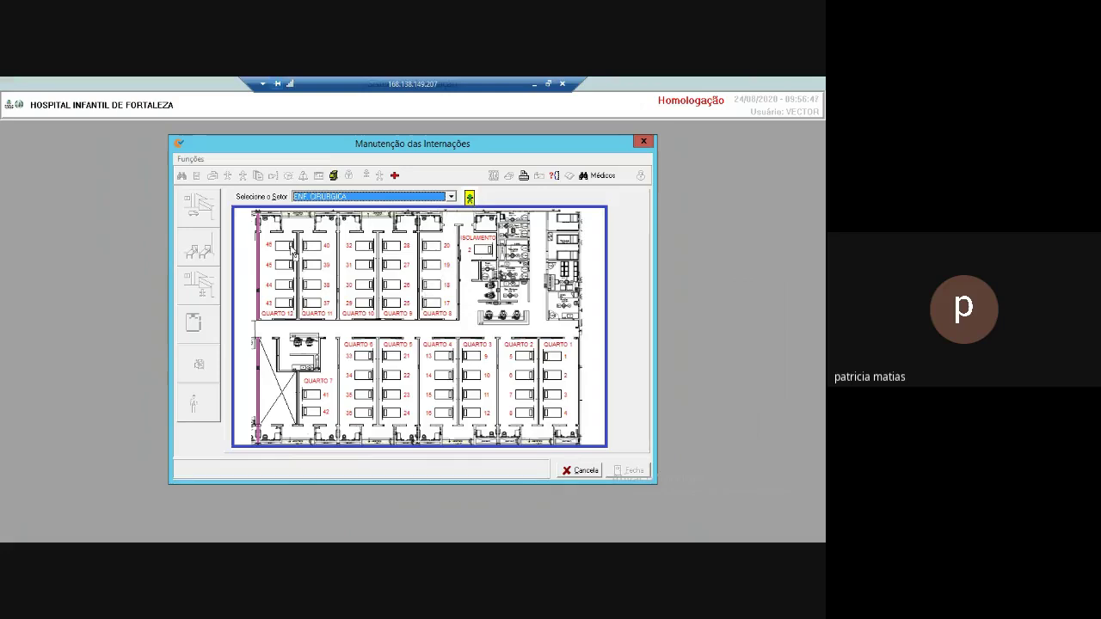
Admit NOVO TESTE to bed 46 and print the Termo de Responsabilidade.
left_click(290, 251)
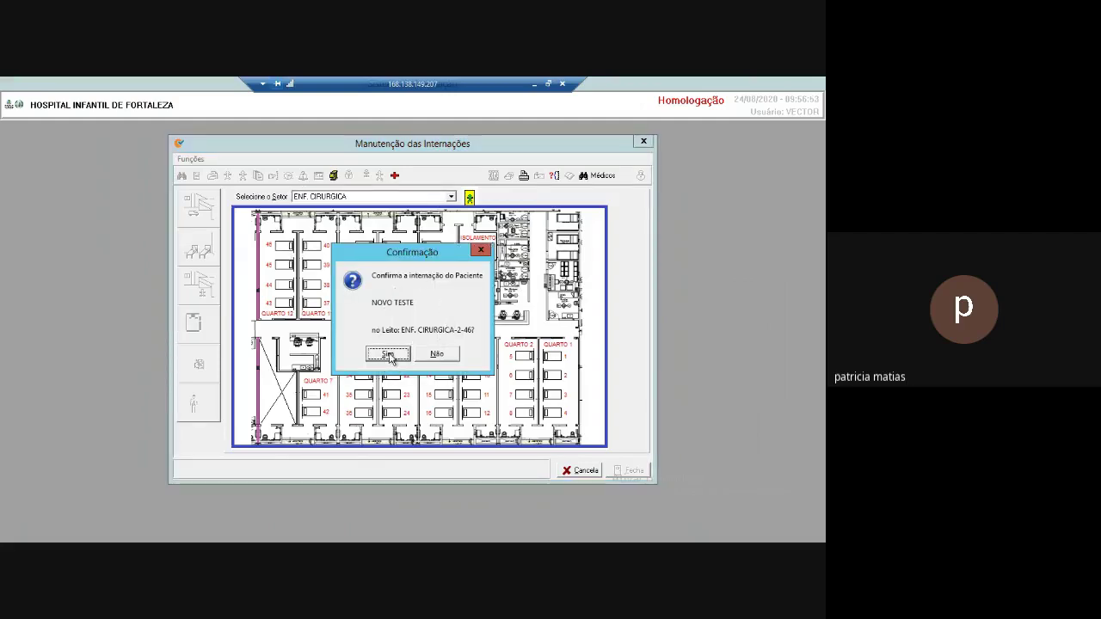
left_click(387, 355)
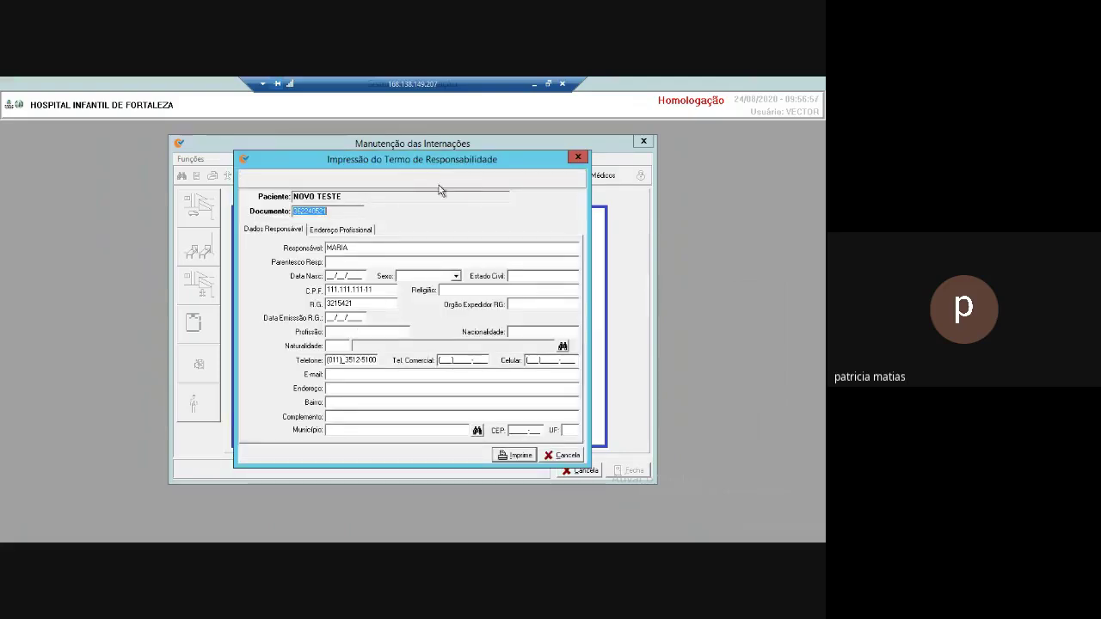
left_click(518, 456)
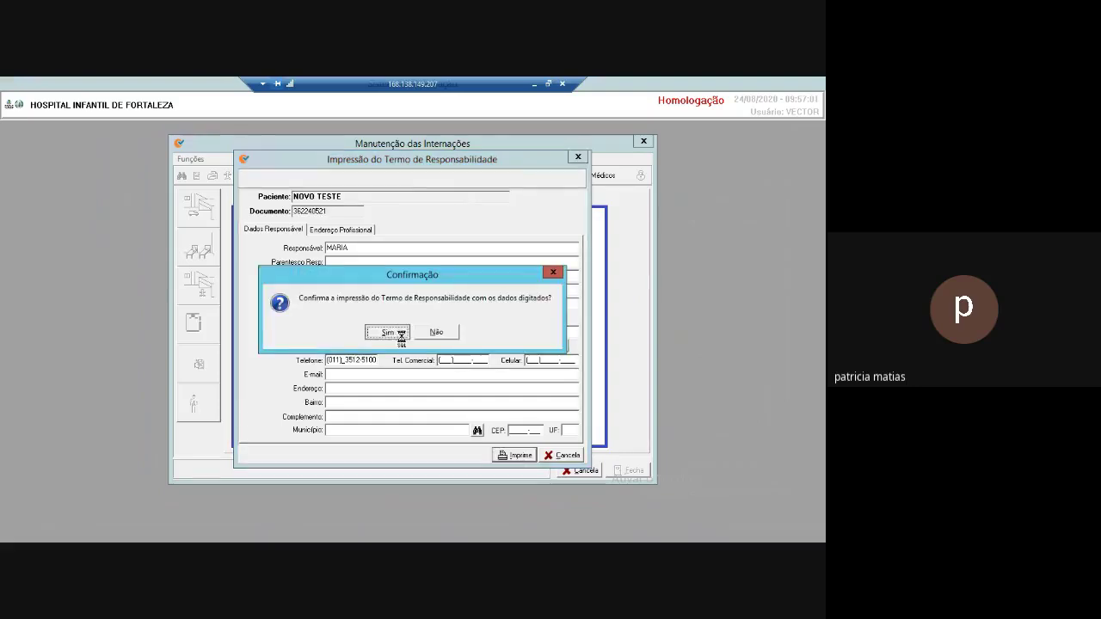
left_click(387, 332)
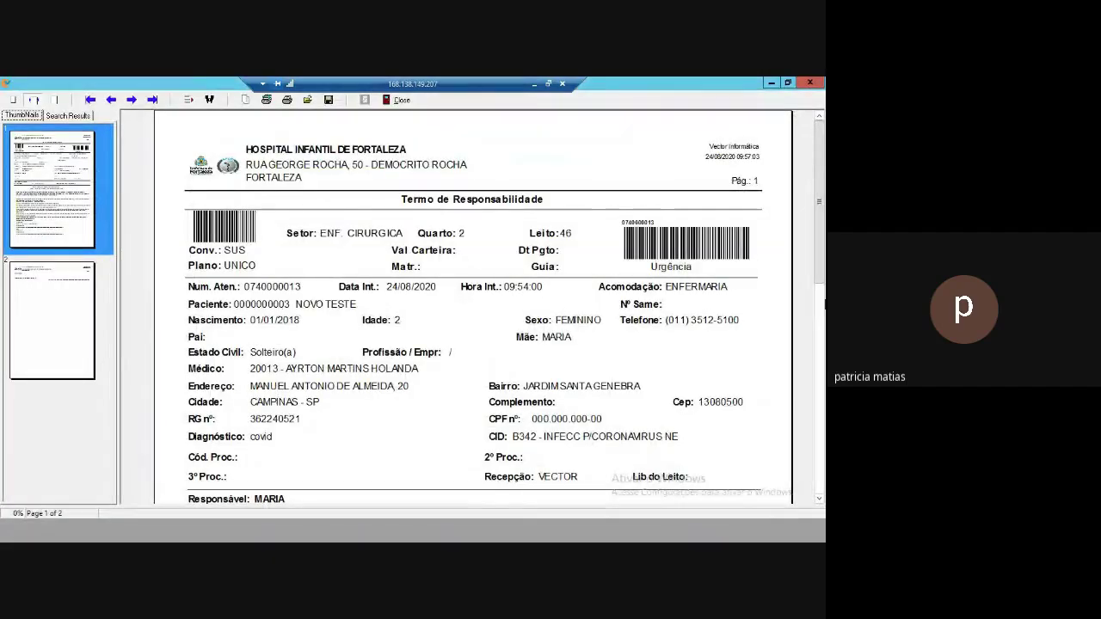
Scroll through the Termo de Responsabilidade and Ficha de Internação previews, closing each.
left_click_drag(821, 258, 824, 458)
scroll(824, 458, "up", 10)
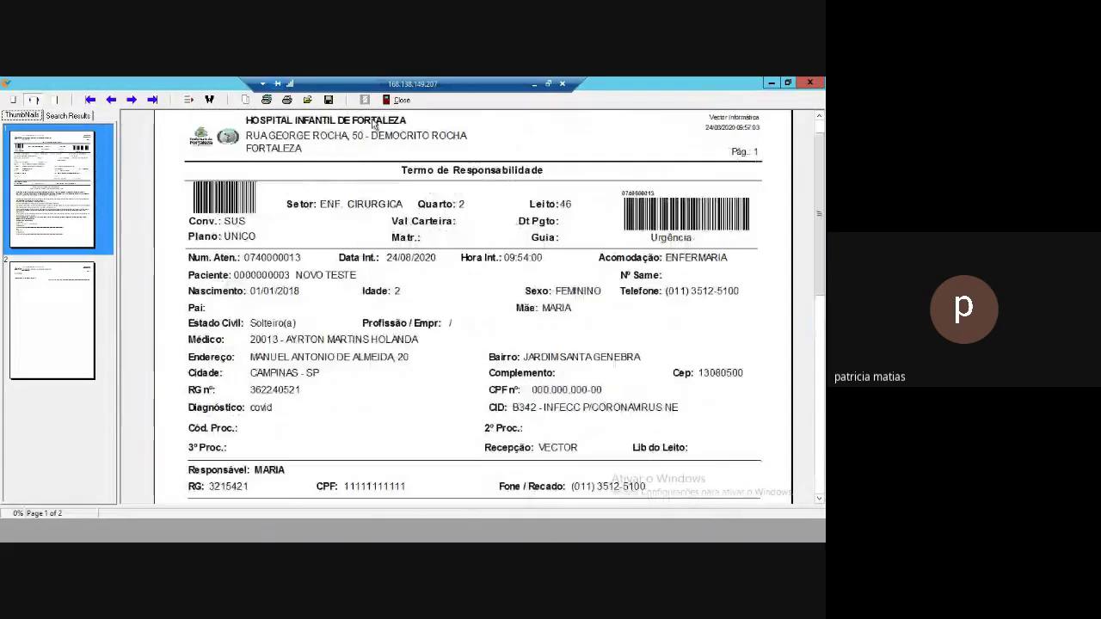
left_click(404, 100)
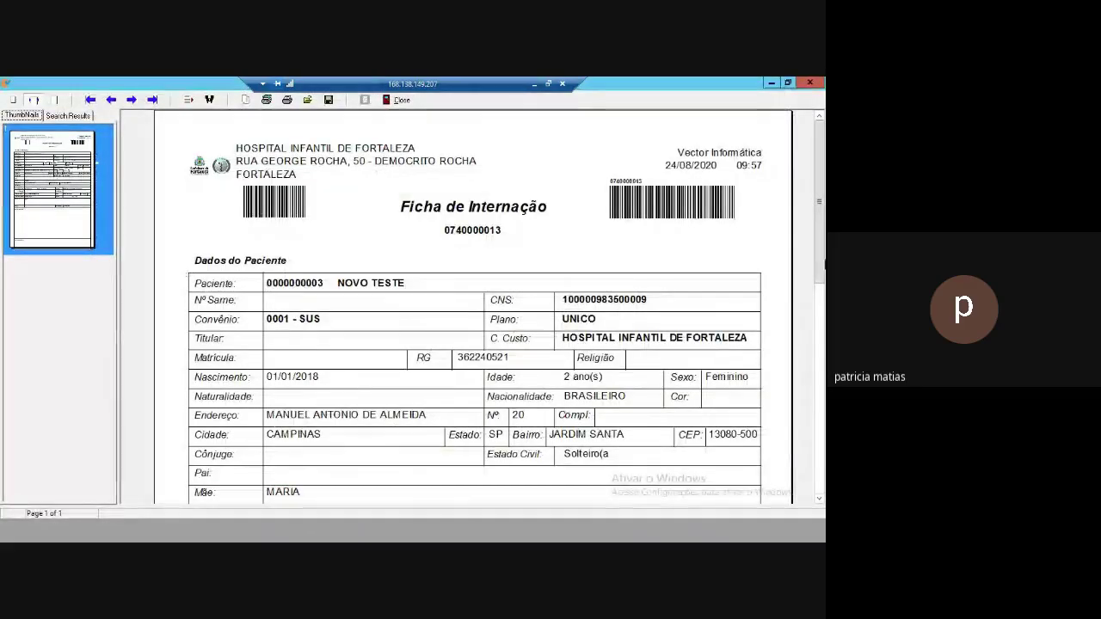
left_click_drag(822, 271, 800, 226)
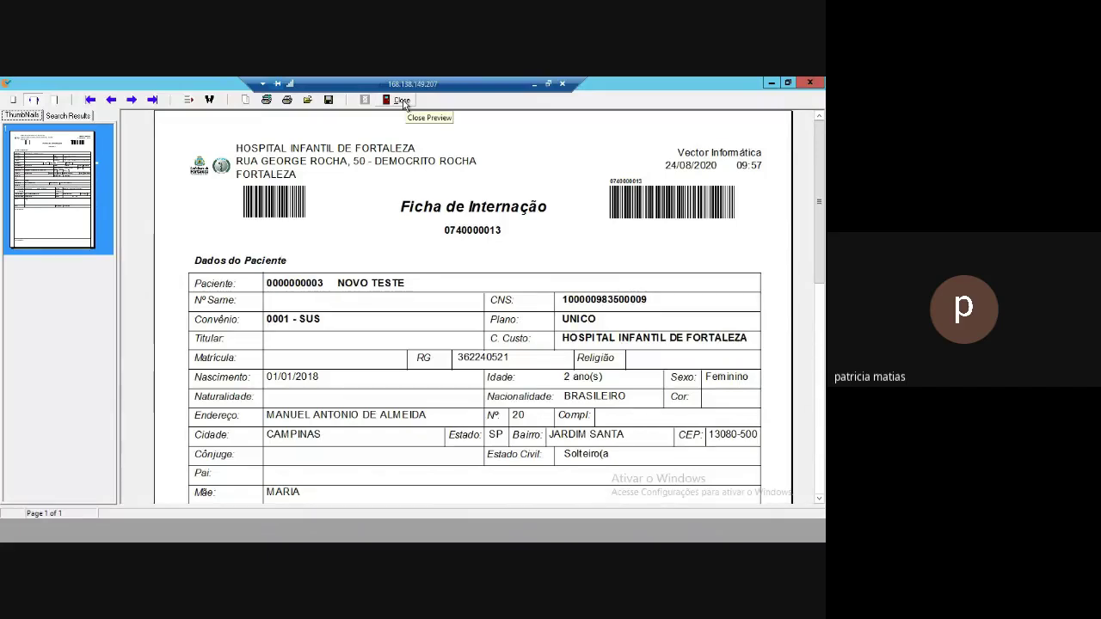
left_click(401, 100)
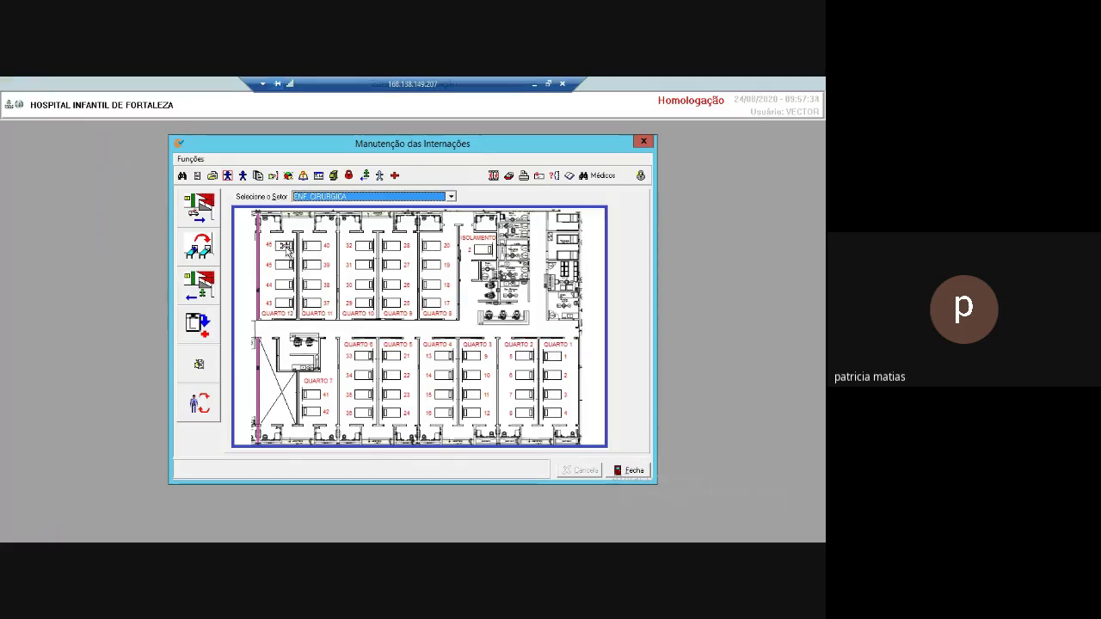
mouse_move(286, 252)
left_click(198, 177)
left_click(285, 248)
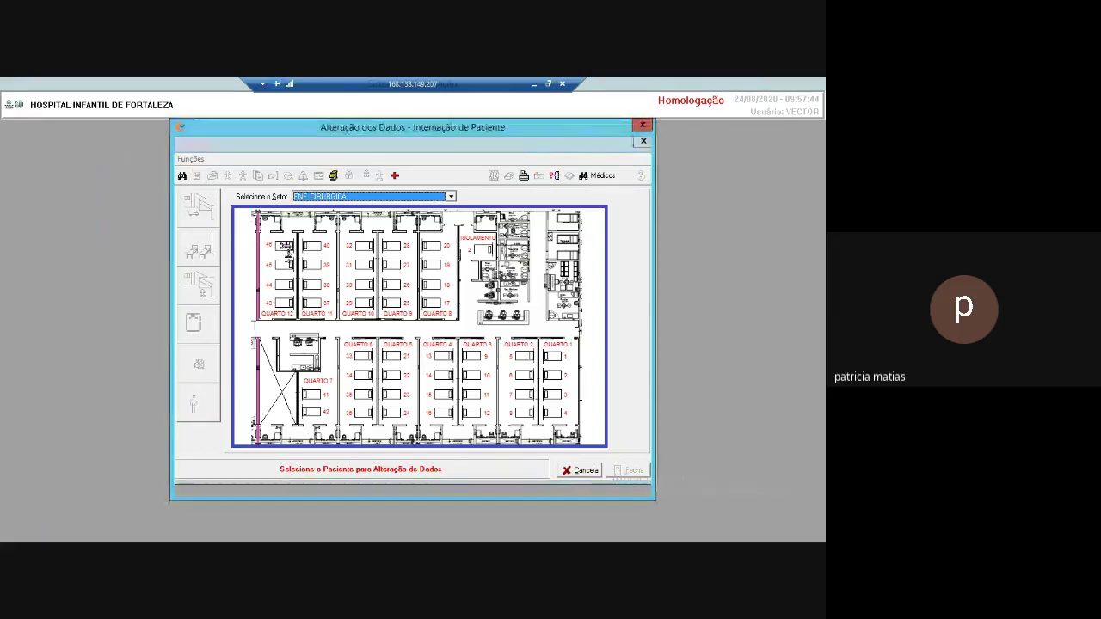
double_click(286, 249)
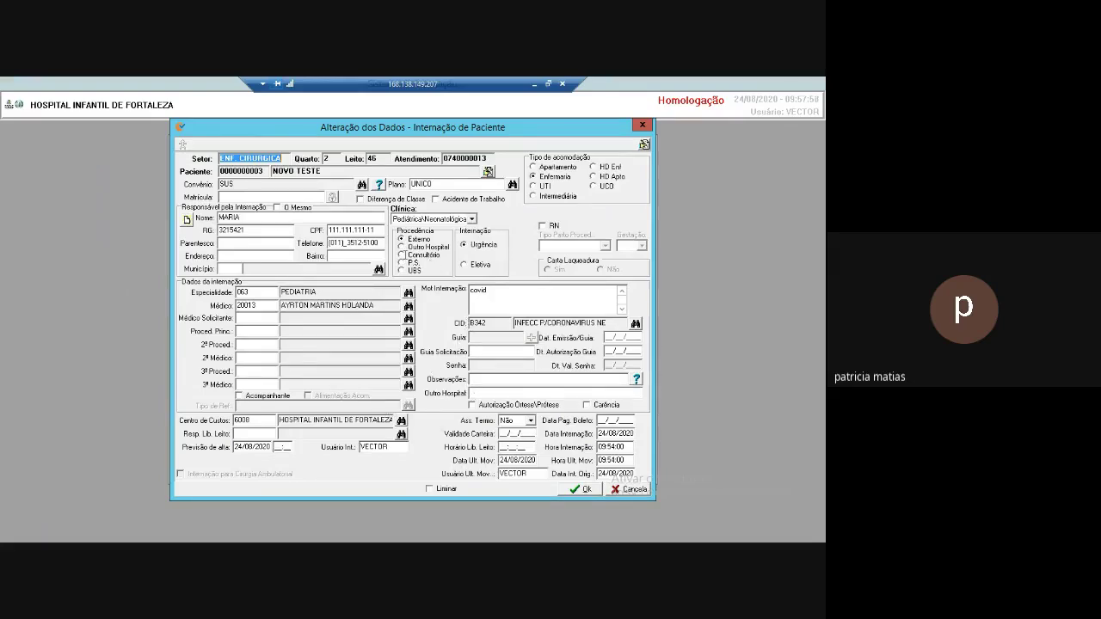
left_click(640, 497)
left_click(391, 335)
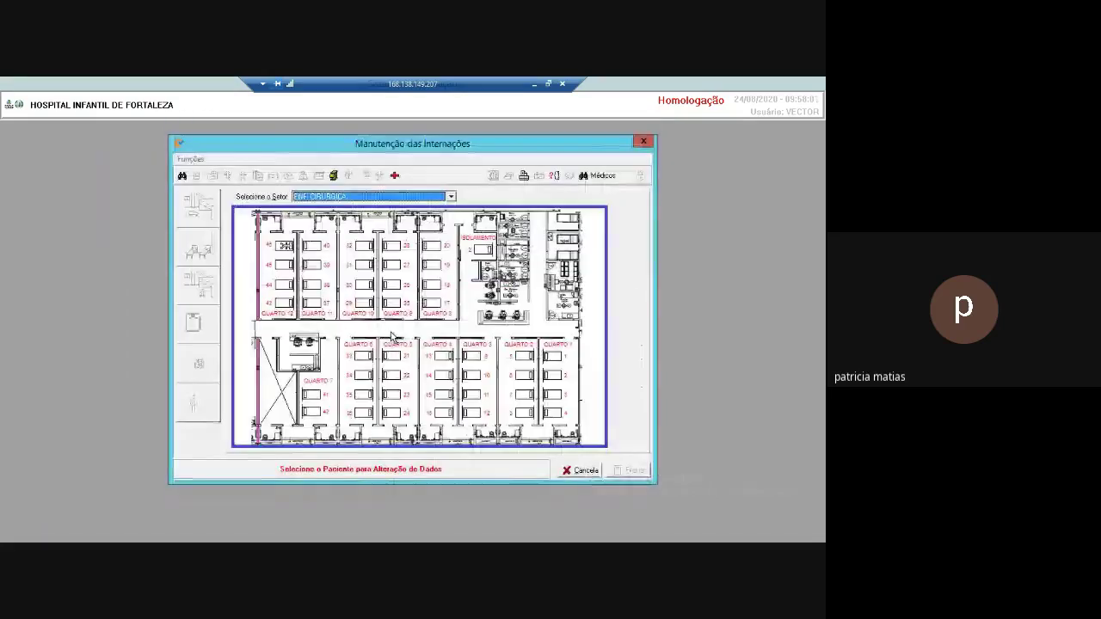
left_click(587, 469)
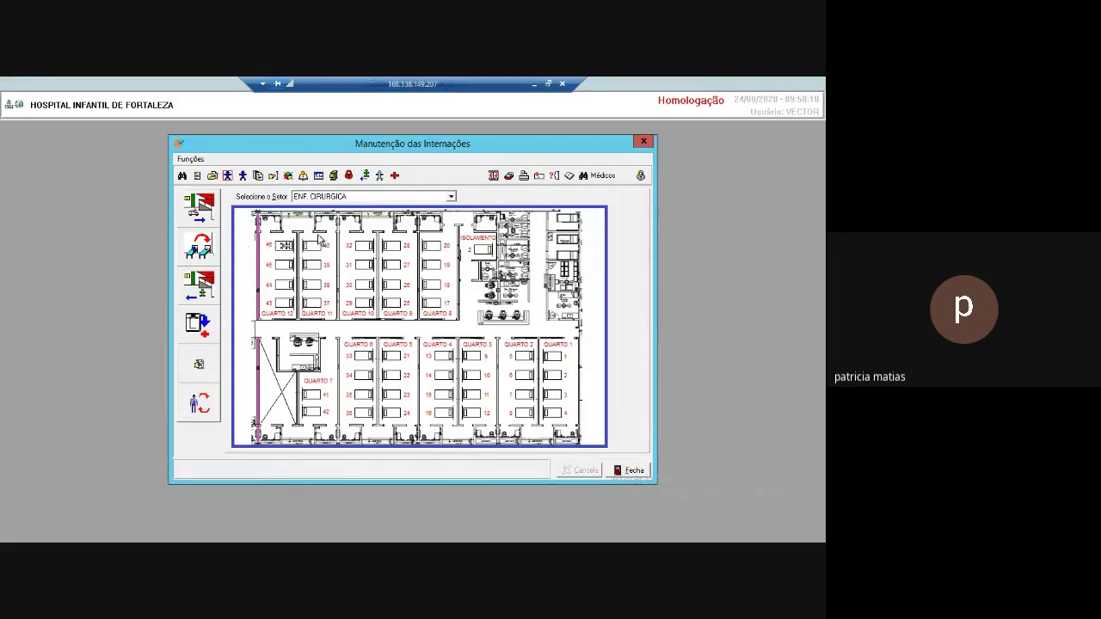
Move NOVO TESTE to bed 18, QUARTO 8, as Enfermaria, accepting the coverage warning.
left_click(207, 250)
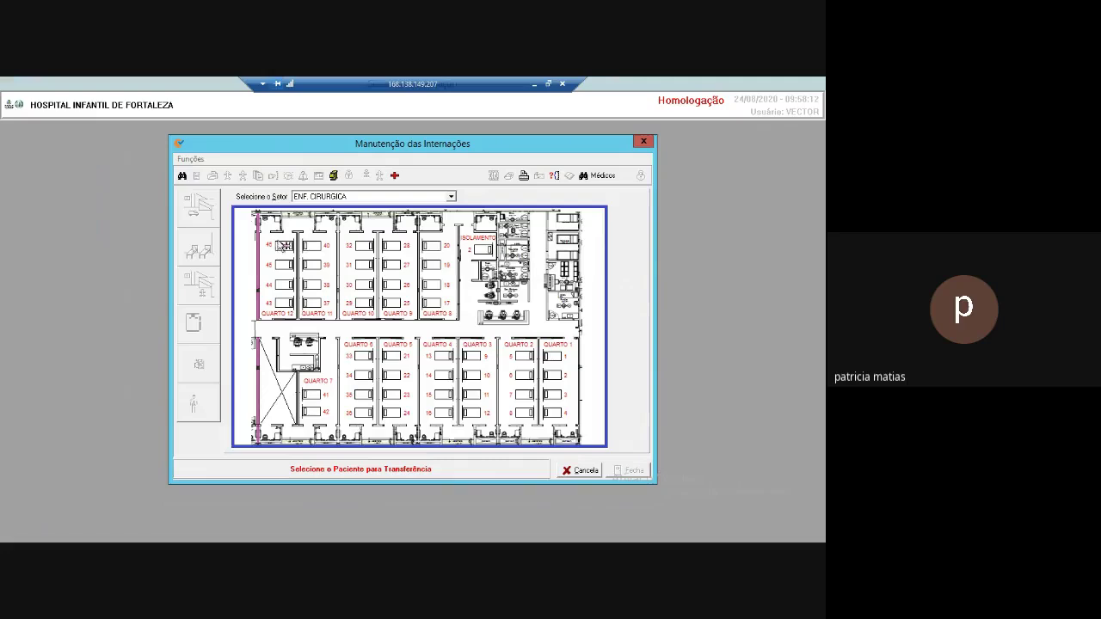
left_click(283, 247)
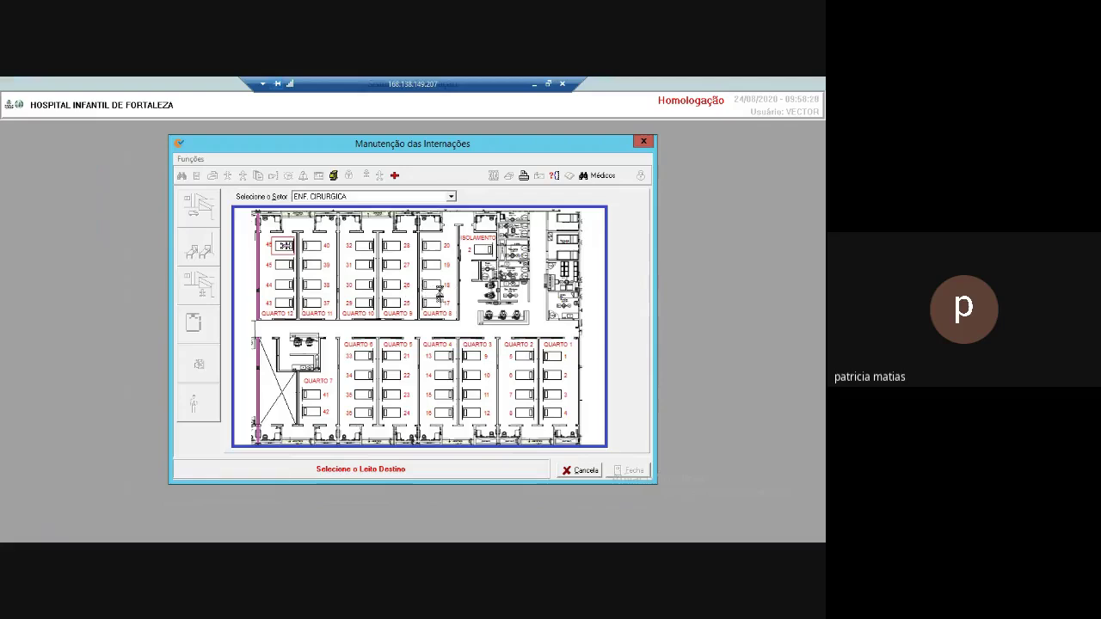
double_click(439, 292)
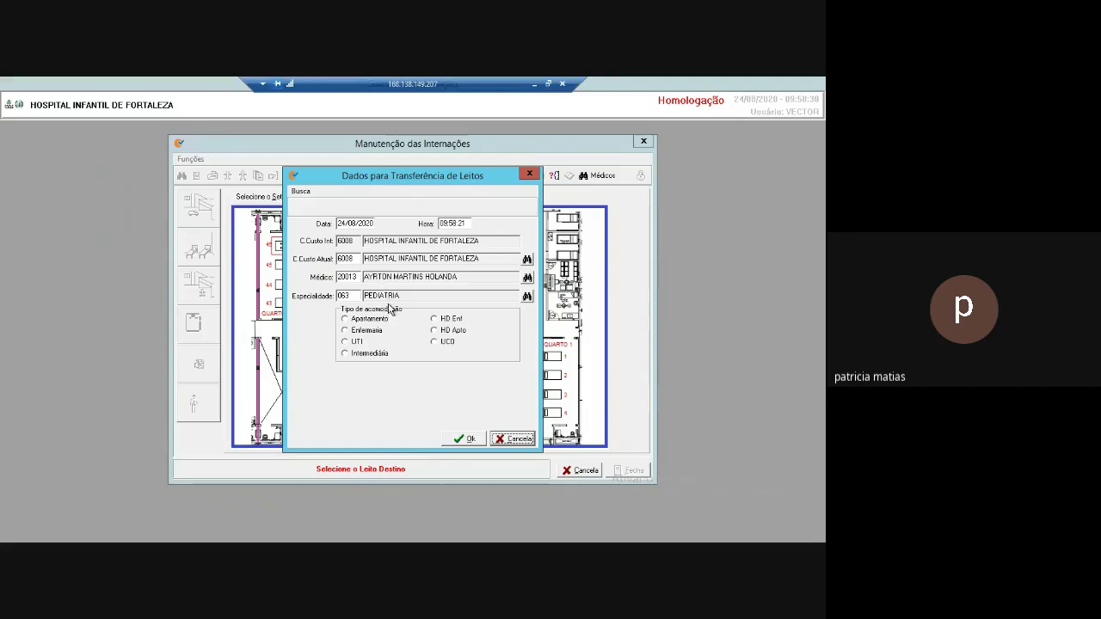
left_click(346, 331)
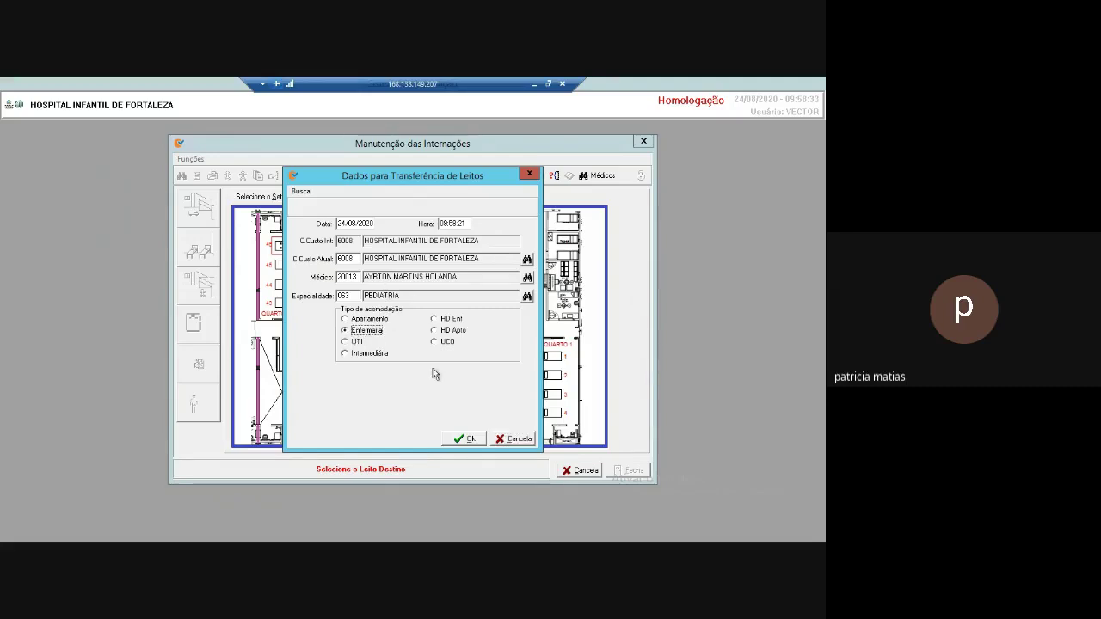
left_click(468, 440)
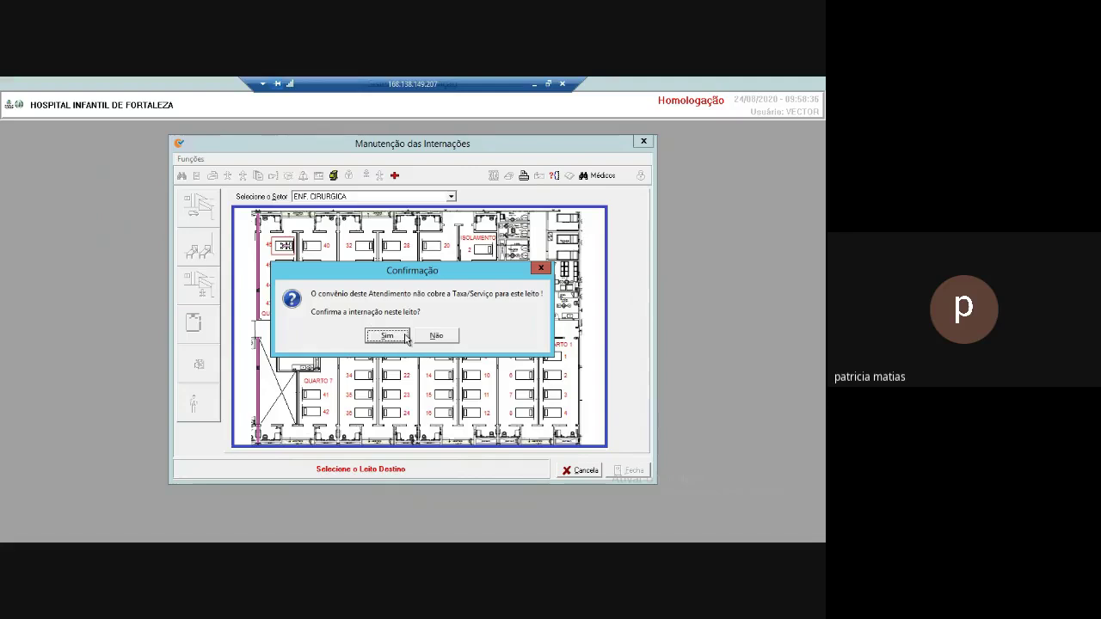
left_click(388, 337)
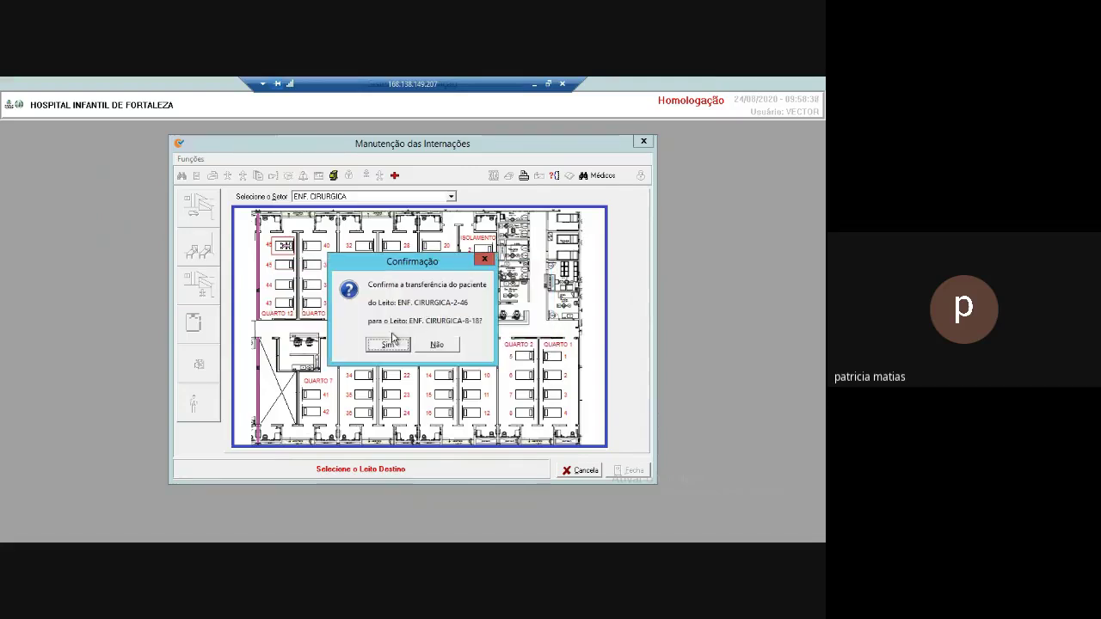
left_click(388, 345)
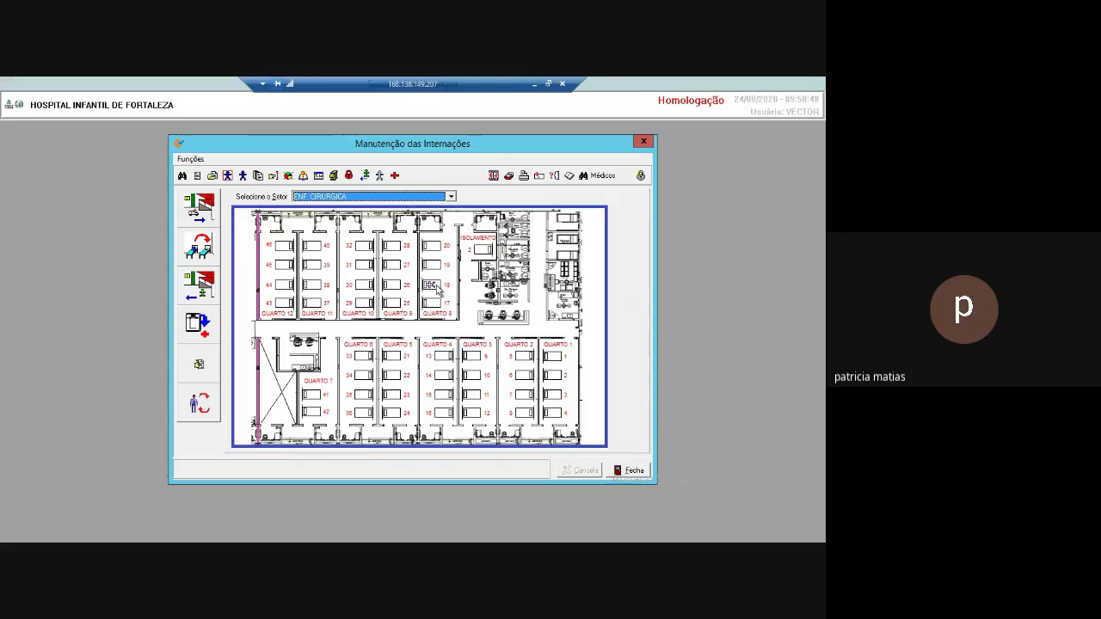
Keep sector ENF. CIRURGICA and start the Alta/Óbito discharge for bed 18.
left_click(450, 197)
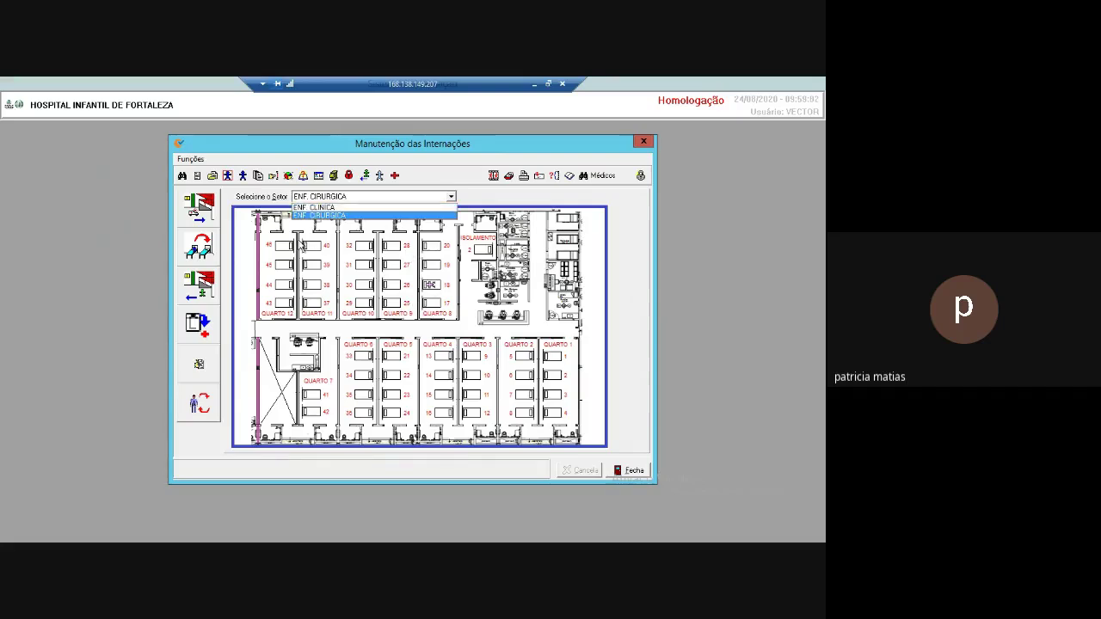
key("Return")
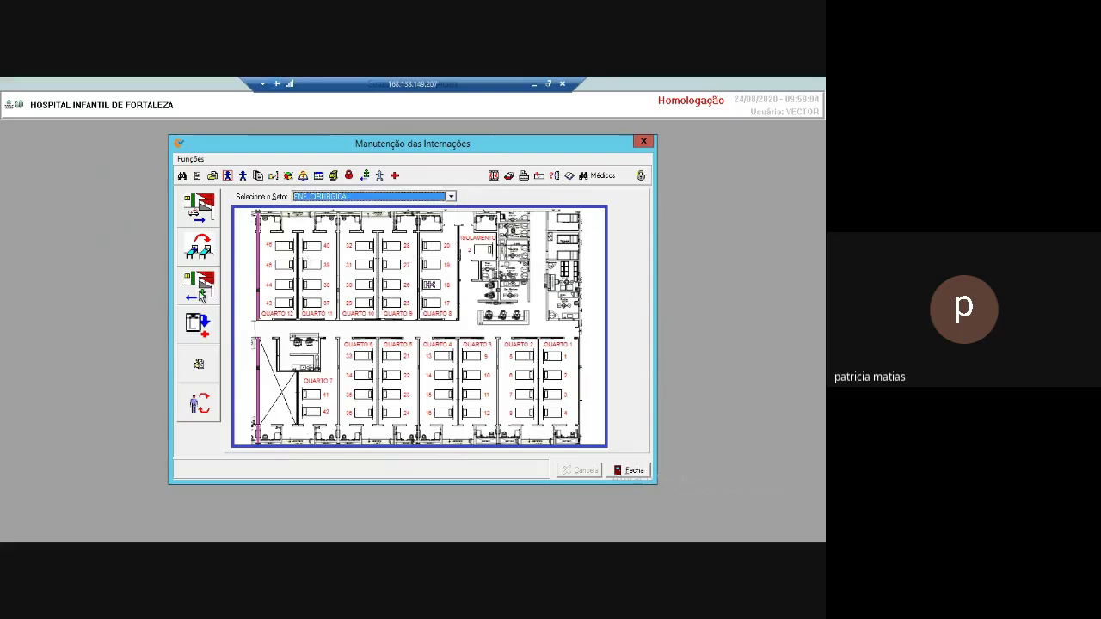
left_click(206, 292)
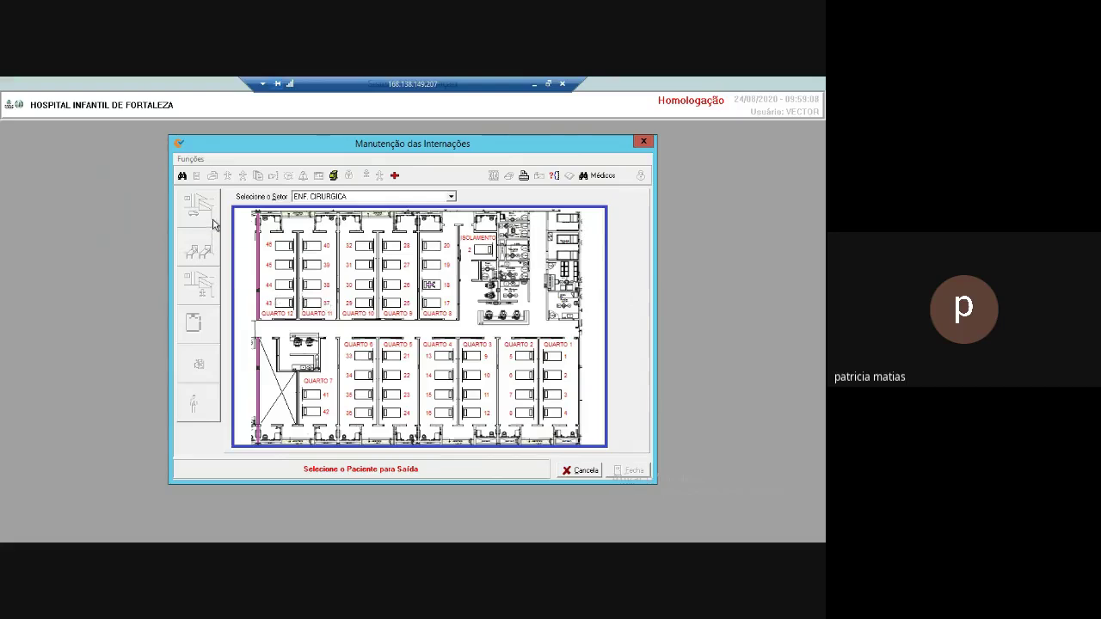
left_click(582, 470)
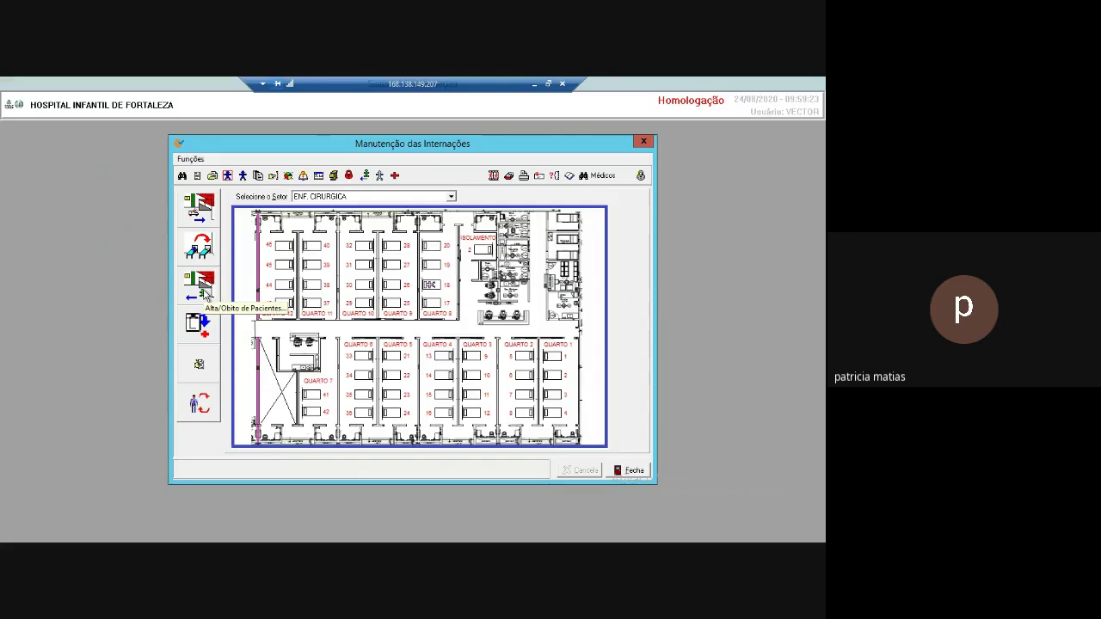
left_click(200, 287)
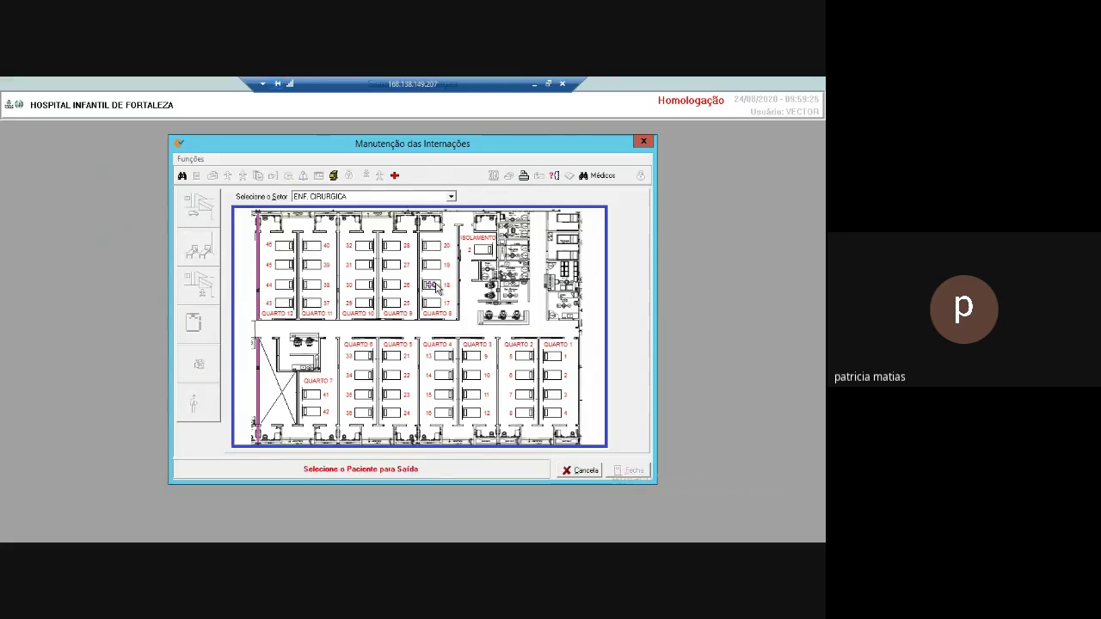
left_click(447, 295)
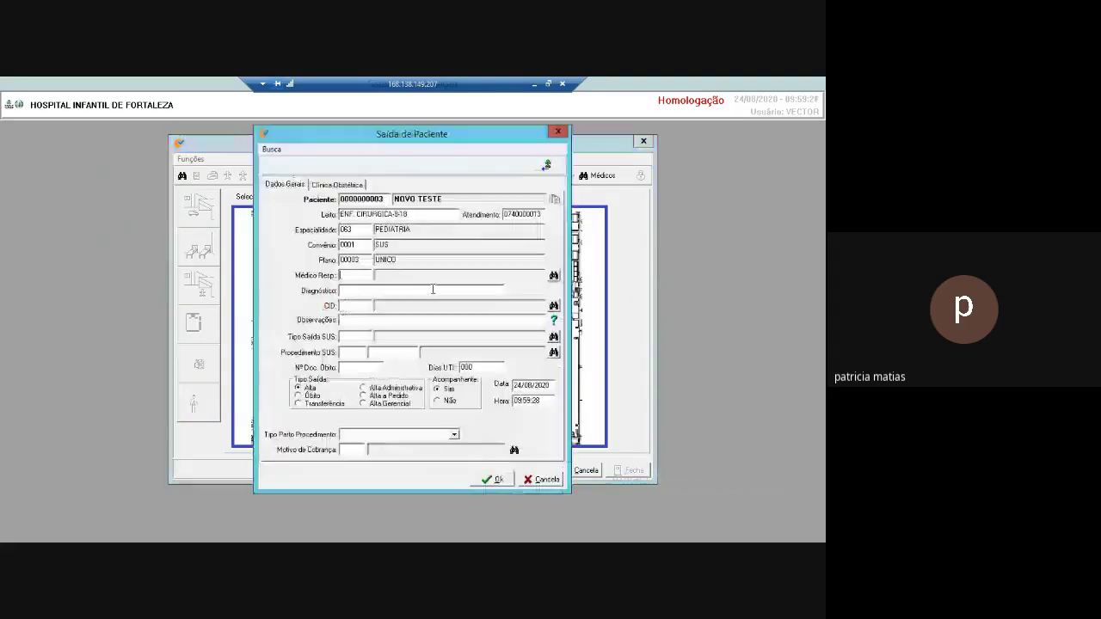
Choose the responsible doctor (Médico Resp.) from the doctor lookup list.
left_click(553, 276)
left_click(313, 287)
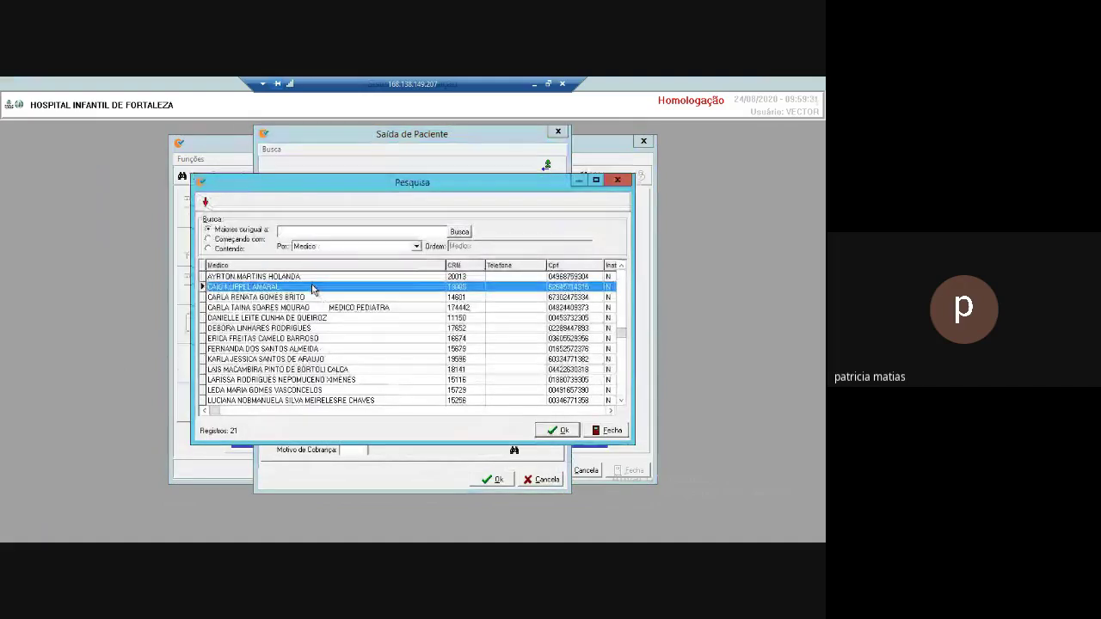
double_click(312, 287)
Enter diagnosis MELHORA and SUS exit type 12 ALTA MELHORADO, then submit the discharge form.
left_click(366, 291)
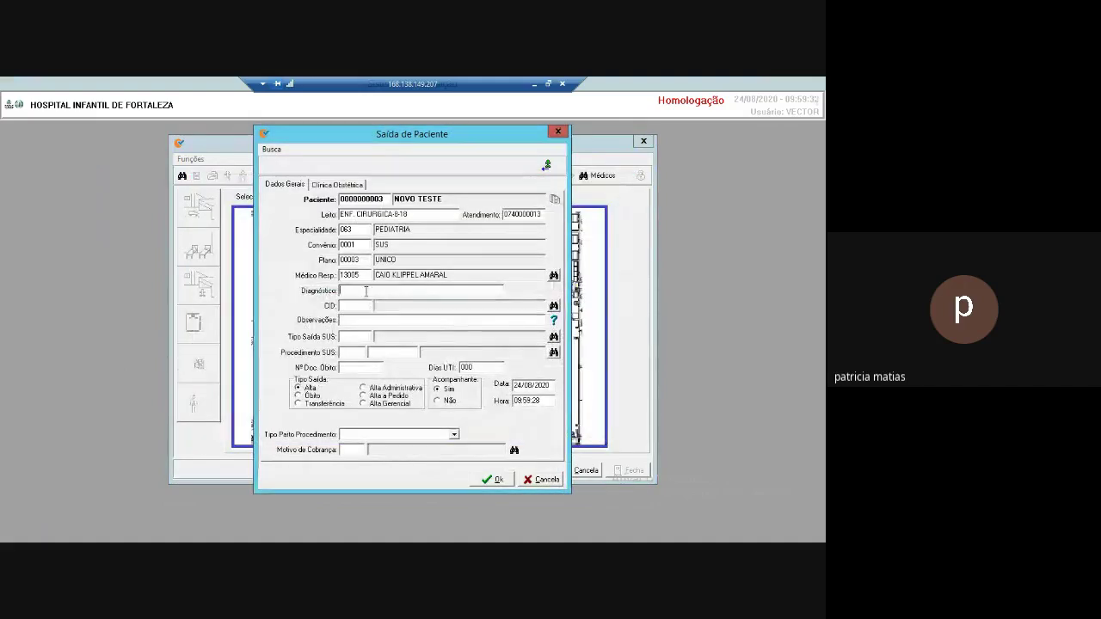
type("MELHORA")
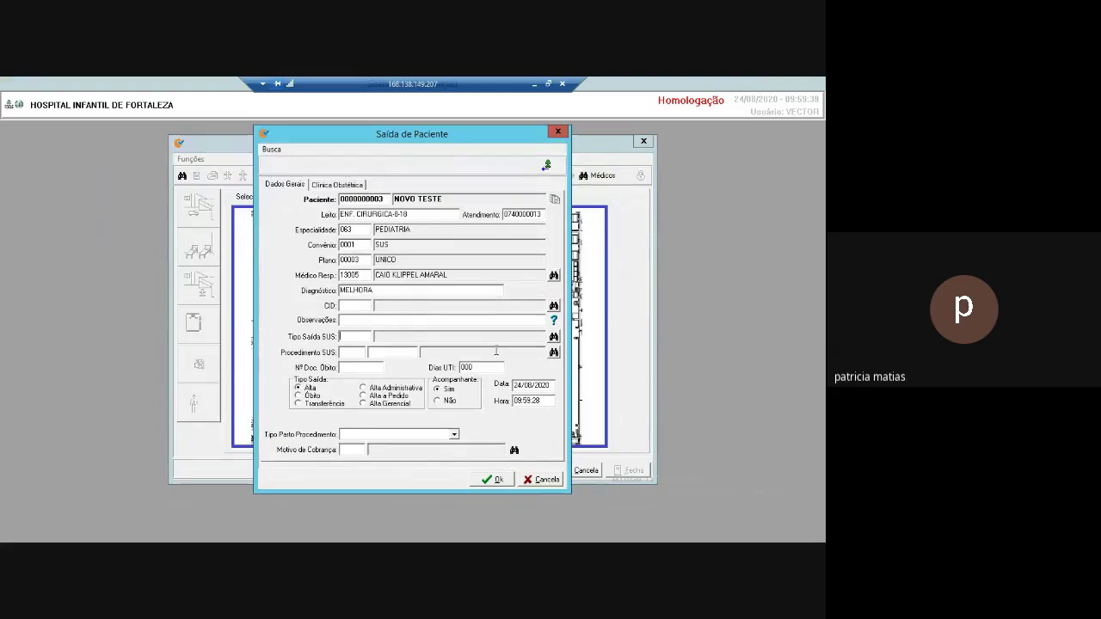
type("12")
left_click(553, 338)
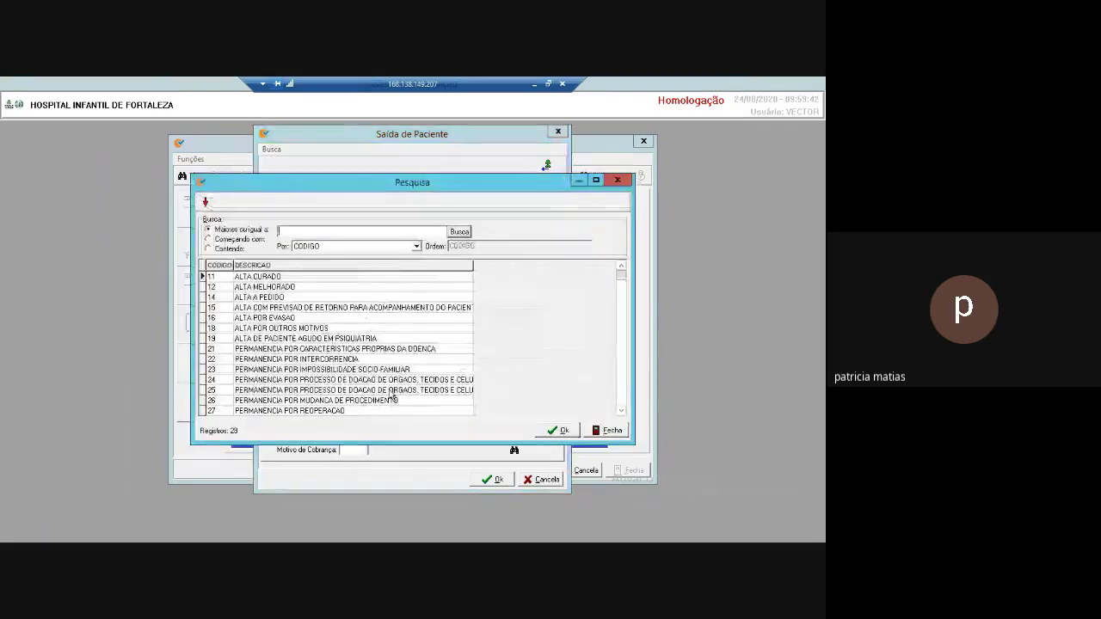
left_click(606, 431)
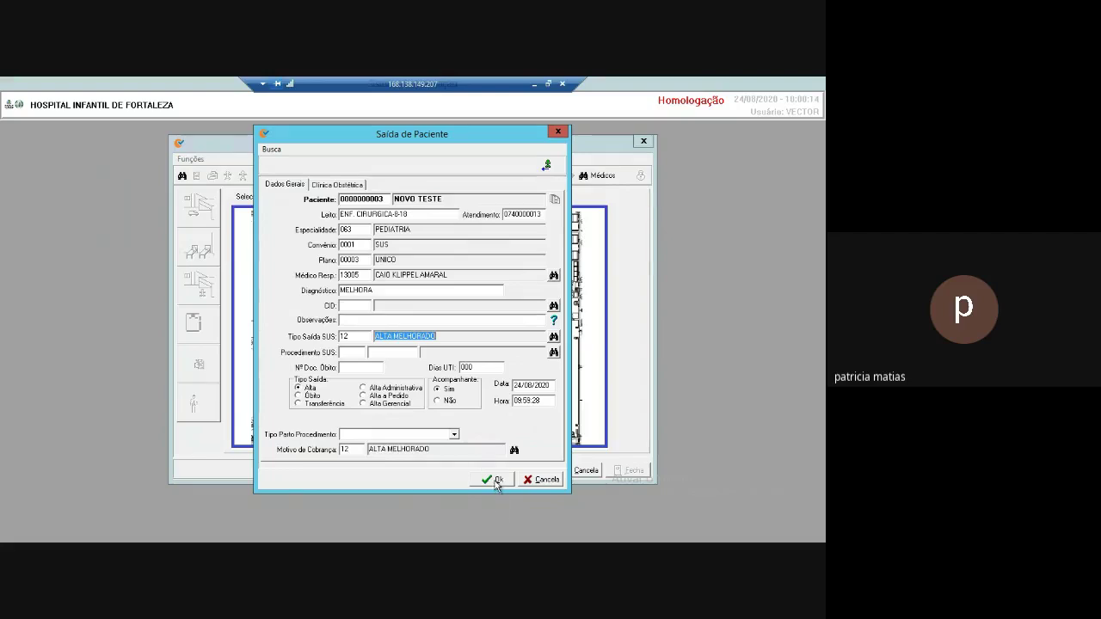
left_click(494, 480)
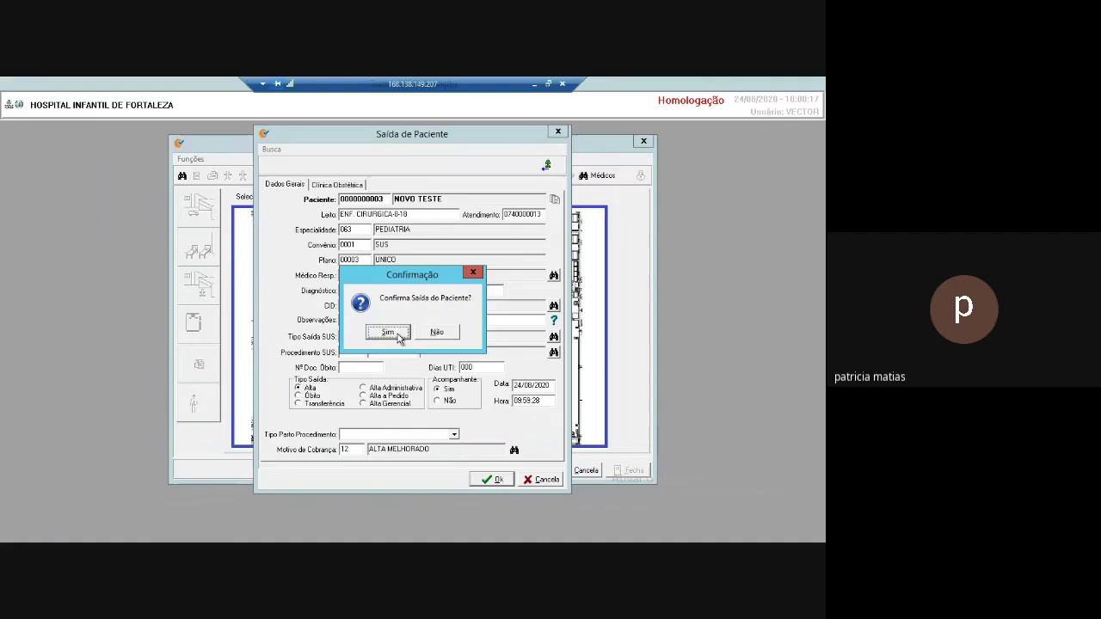
Confirm NOVO TESTE's discharge with no companion awaited, and choose to print the termo de alta.
left_click(398, 335)
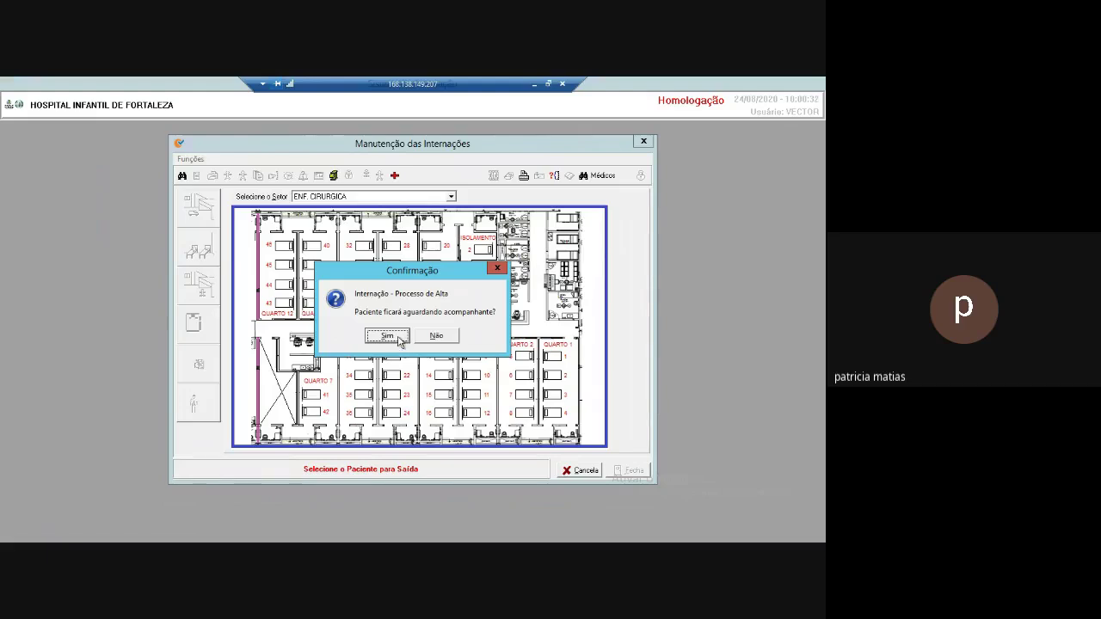
left_click(443, 339)
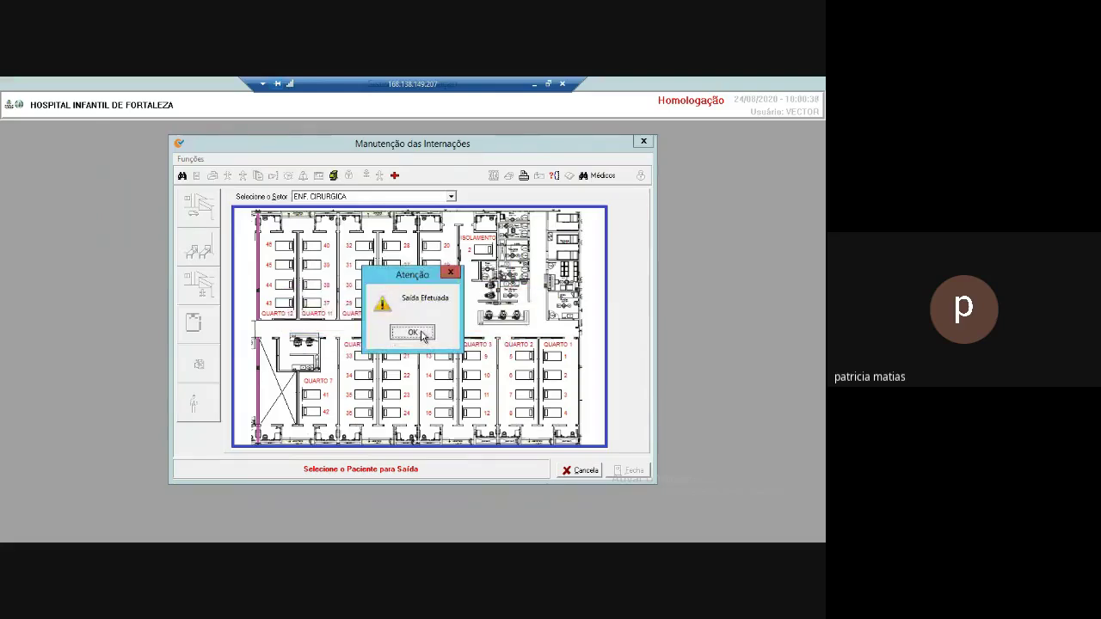
left_click(420, 335)
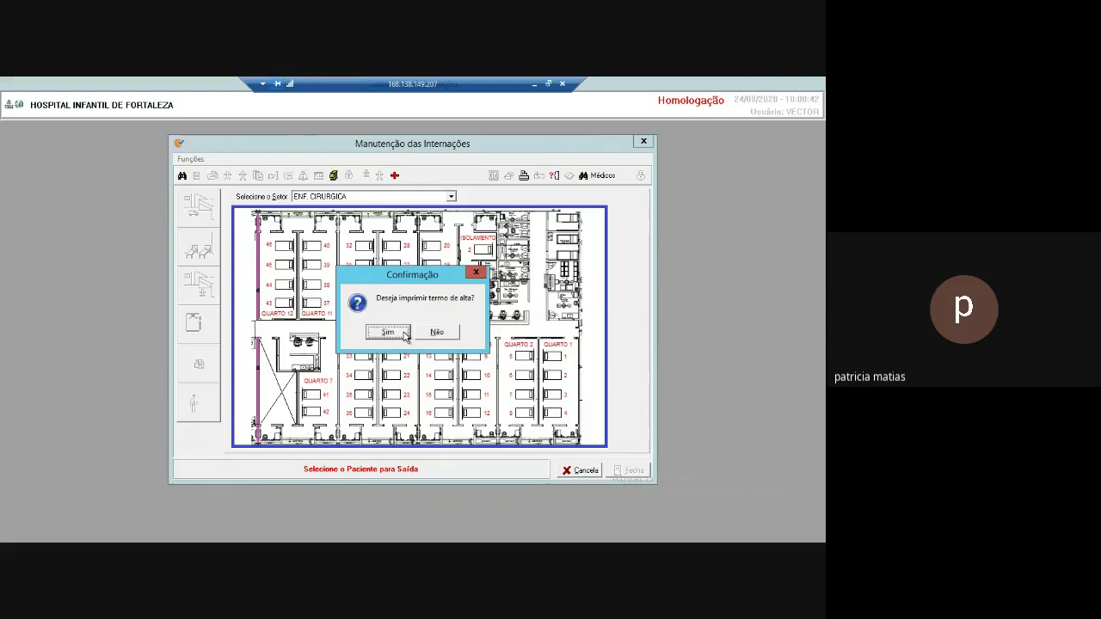
left_click(387, 333)
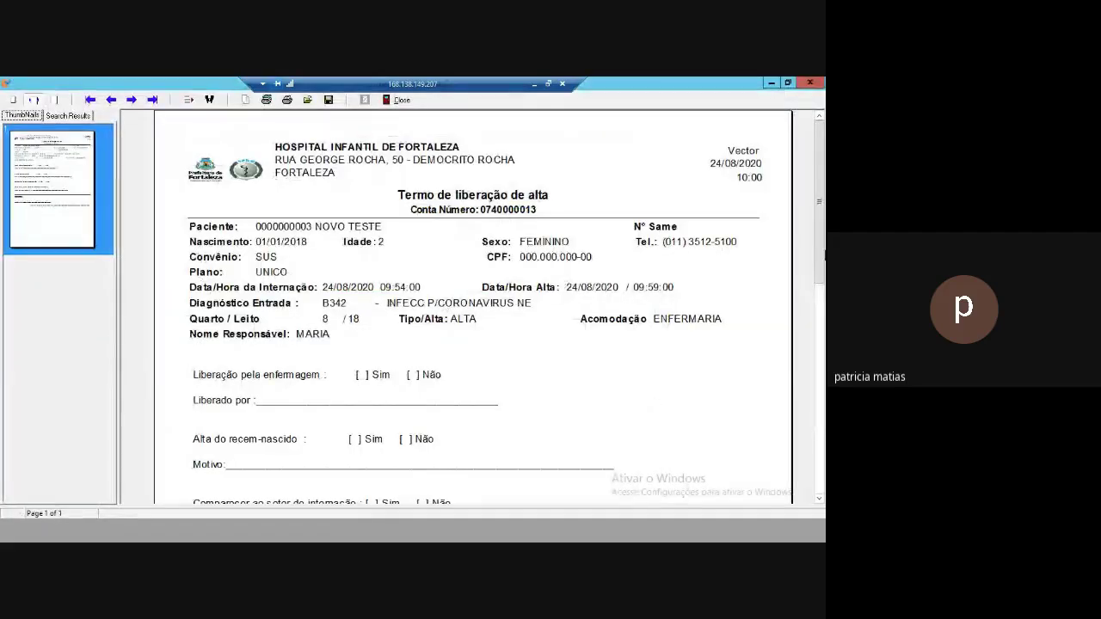
Close the Termo de liberação de alta preview and the Manutenção das Internações window.
left_click_drag(821, 260, 820, 230)
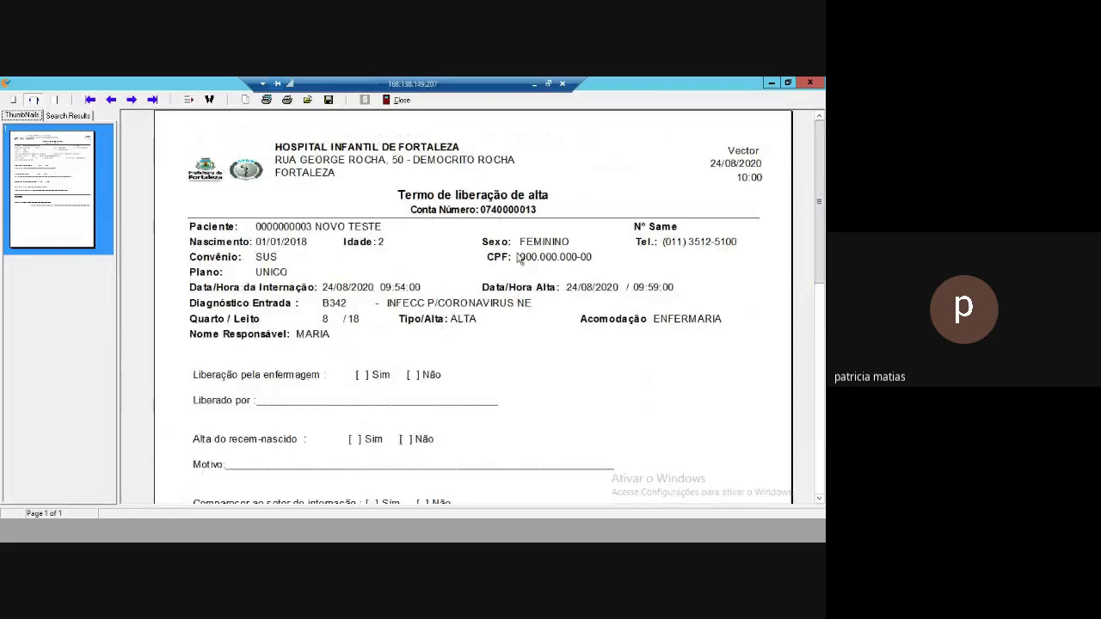
left_click(400, 99)
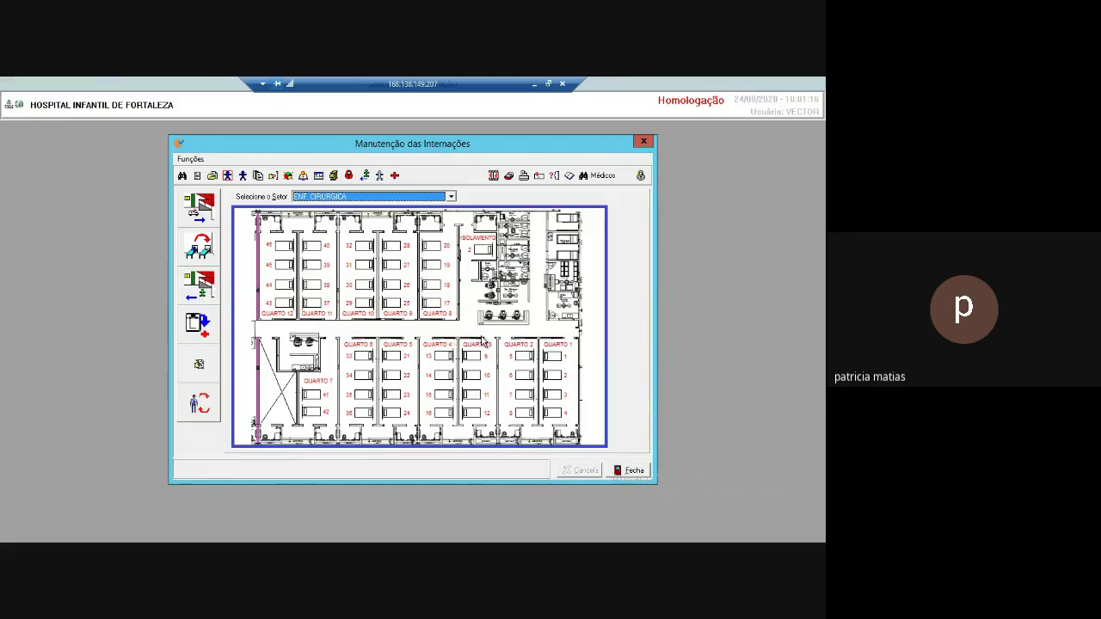
left_click(634, 472)
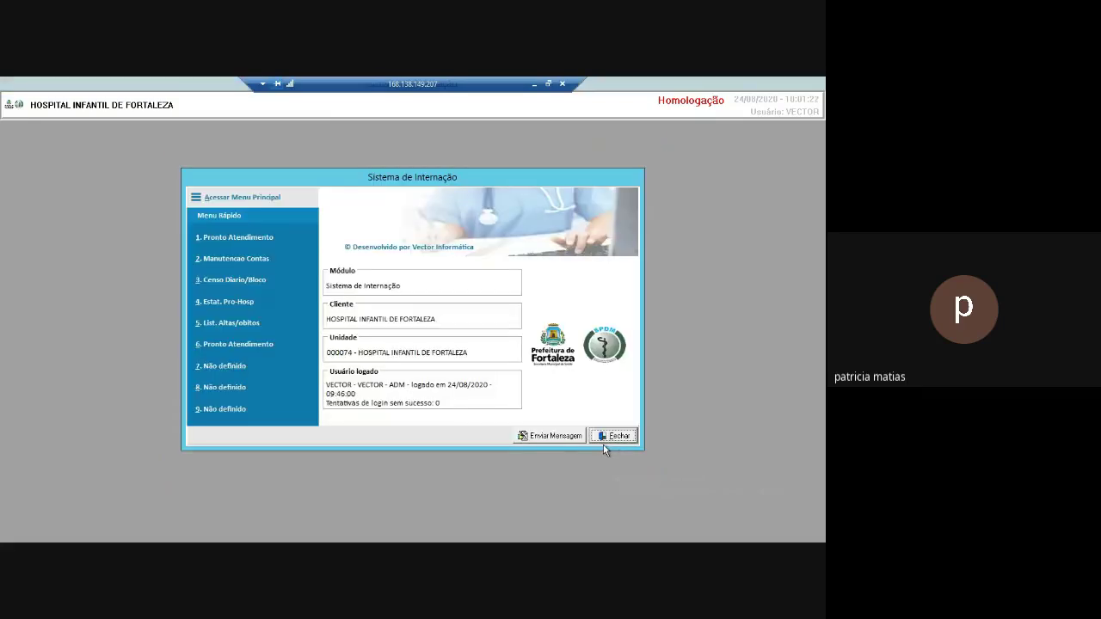